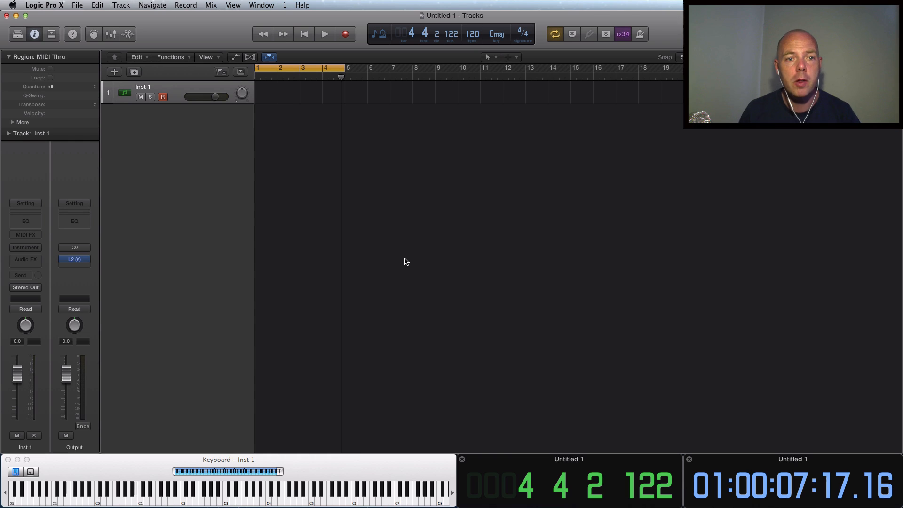
# Step: Insert the EXS24 sampler in stereo on the Inst 1 track and switch it to the Multi Output version
pyautogui.click(33, 248)
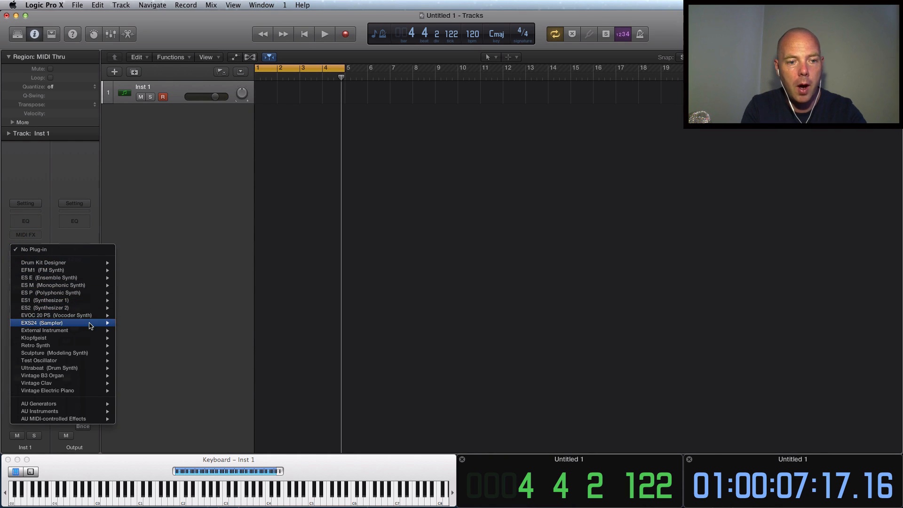
pyautogui.moveTo(91, 325)
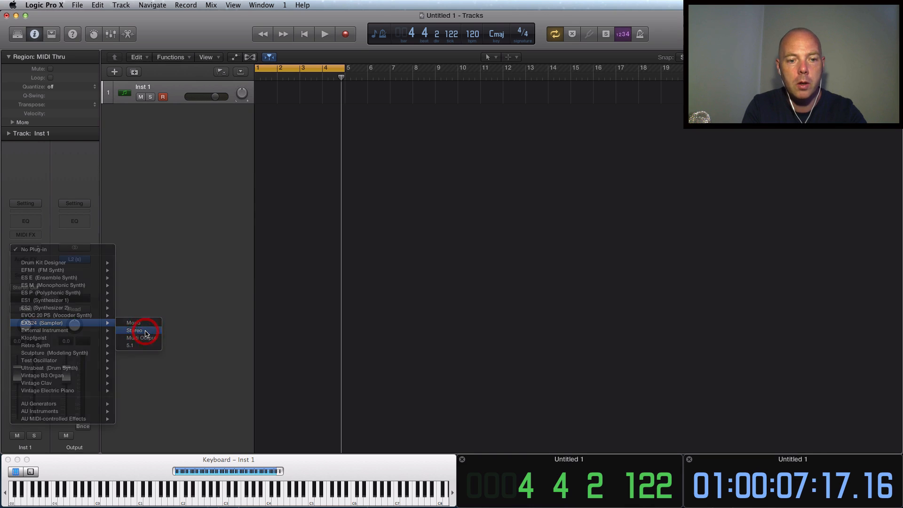
pyautogui.click(144, 331)
pyautogui.moveTo(233, 43); pyautogui.dragTo(426, 198)
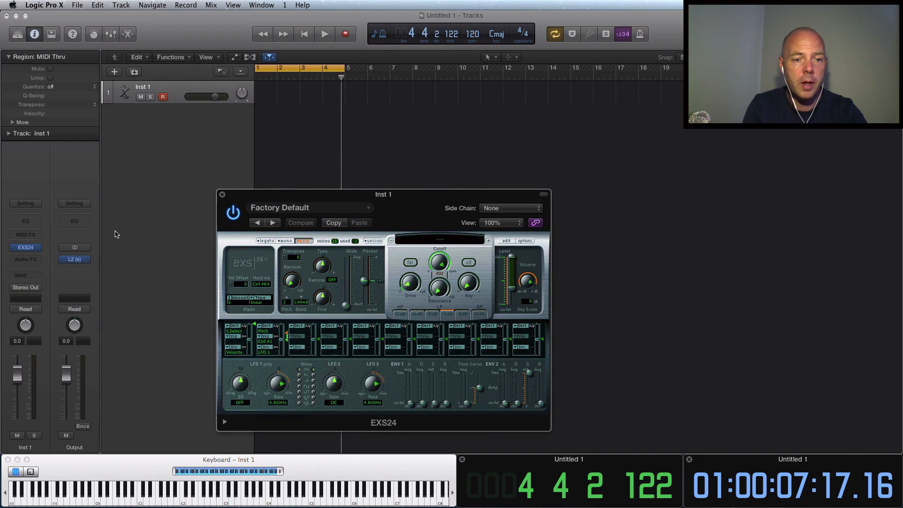
pyautogui.click(37, 247)
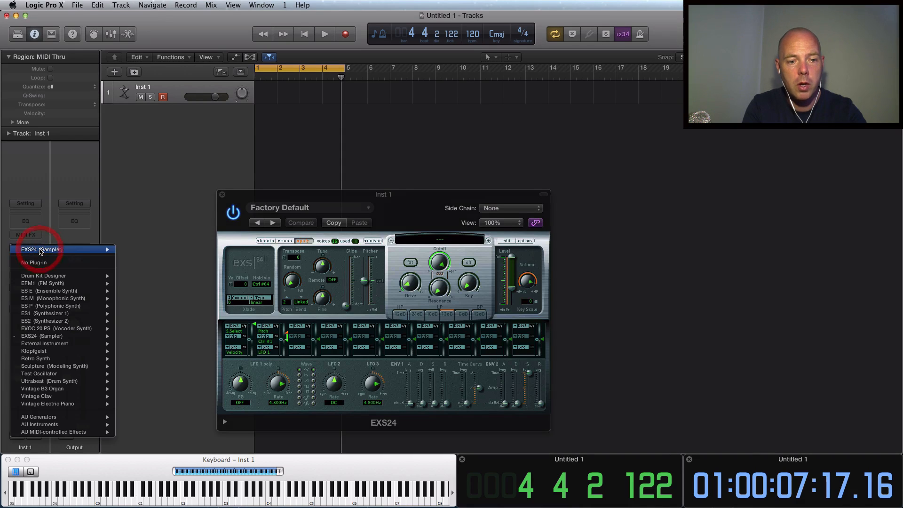
pyautogui.moveTo(105, 250)
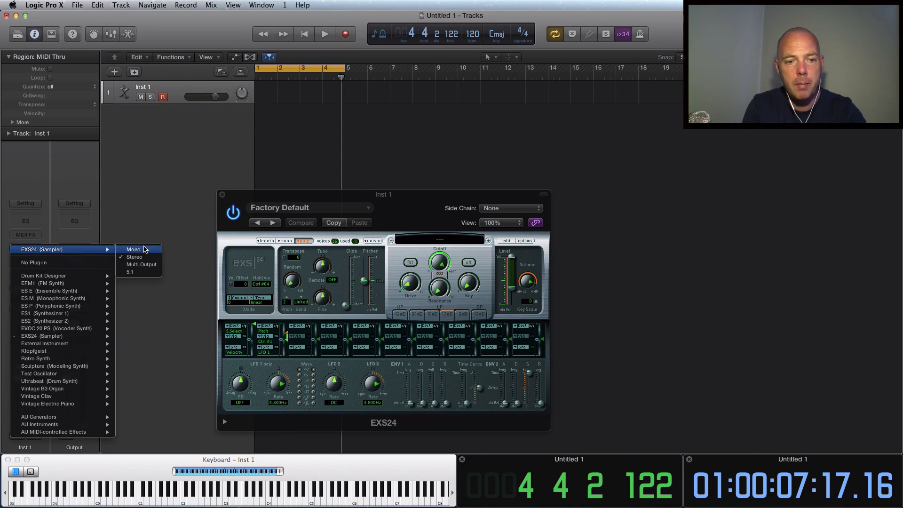
pyautogui.click(149, 265)
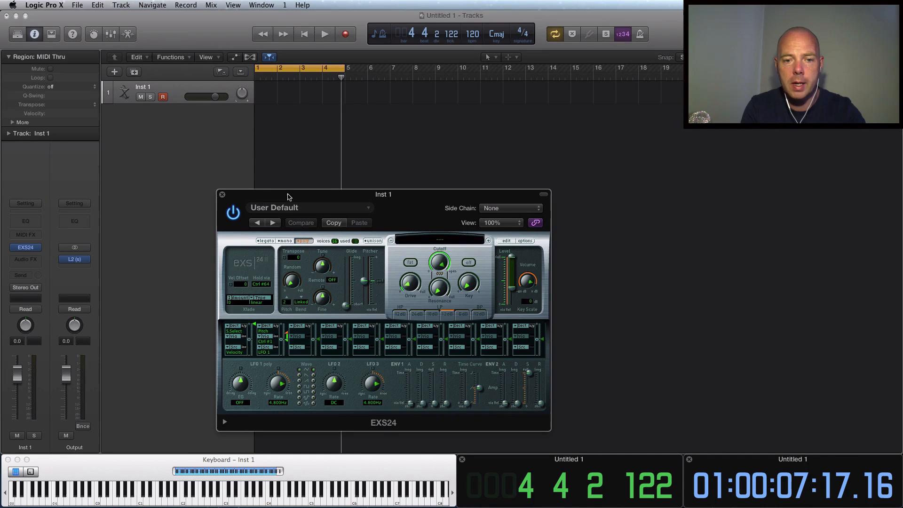
# Step: Load the factory electronic drum kit Classic House Remix into the EXS24 sampler
pyautogui.click(439, 240)
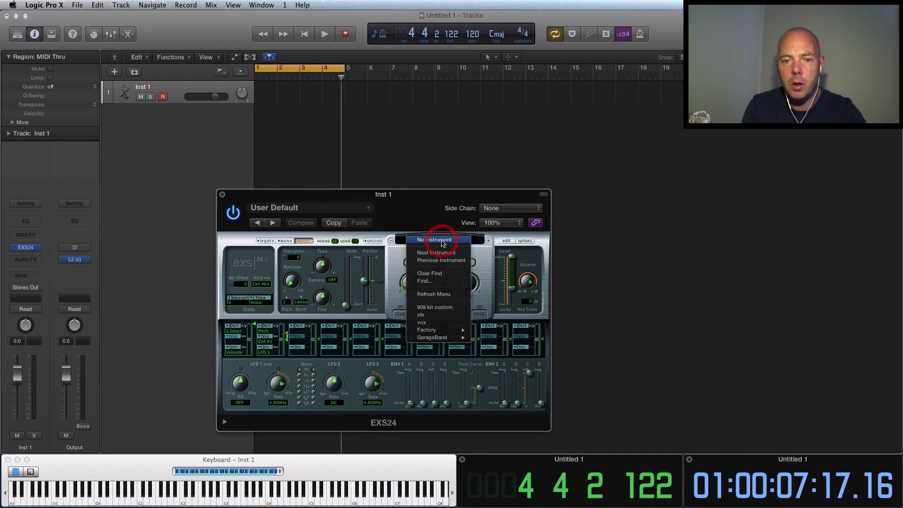
pyautogui.moveTo(452, 329)
pyautogui.moveTo(532, 333)
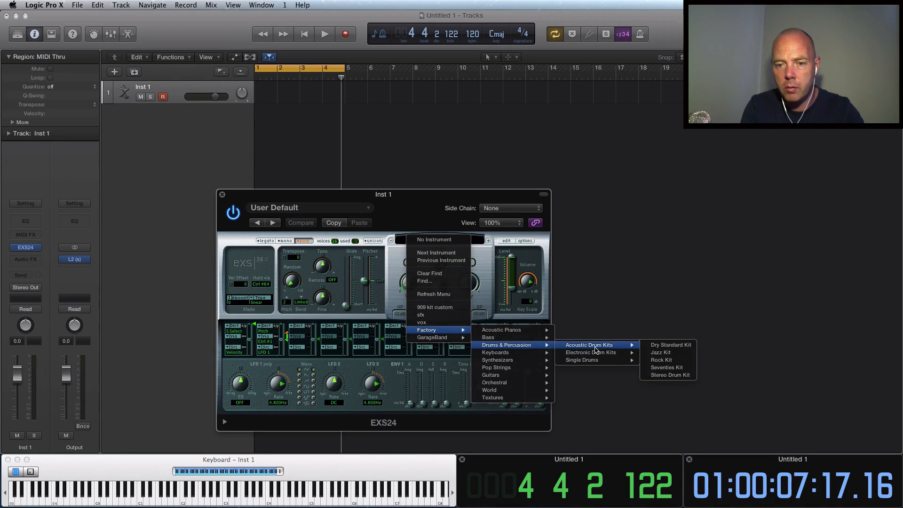
pyautogui.moveTo(603, 356)
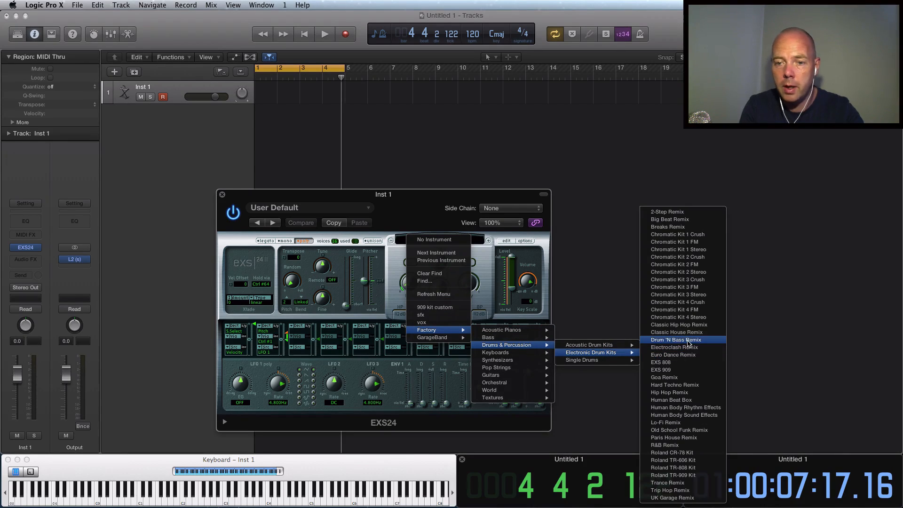
pyautogui.click(680, 334)
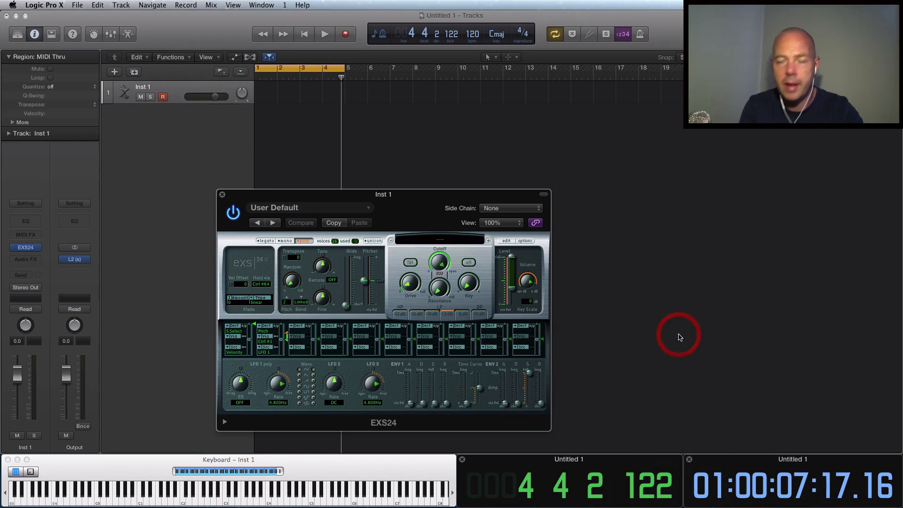
pyautogui.moveTo(457, 201); pyautogui.dragTo(541, 135)
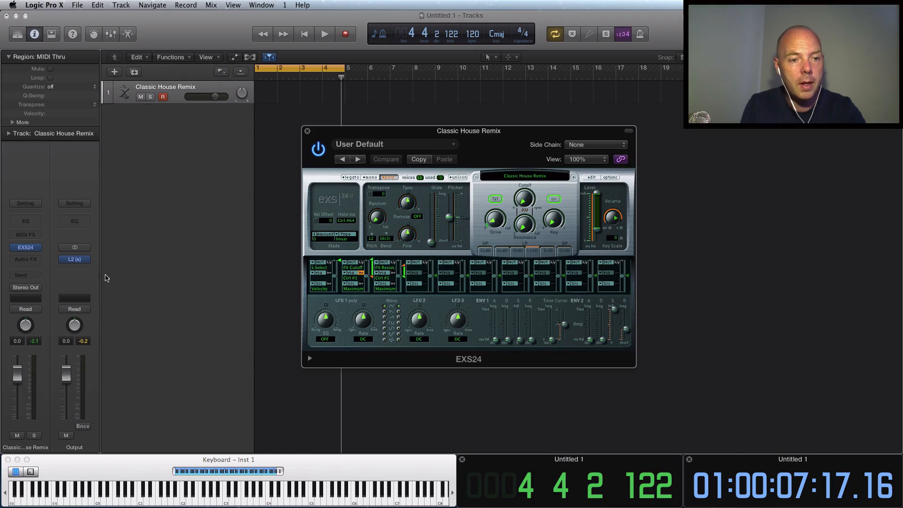
# Step: Insert the Arpeggiator MIDI effect on the Classic House Remix track
pyautogui.click(34, 235)
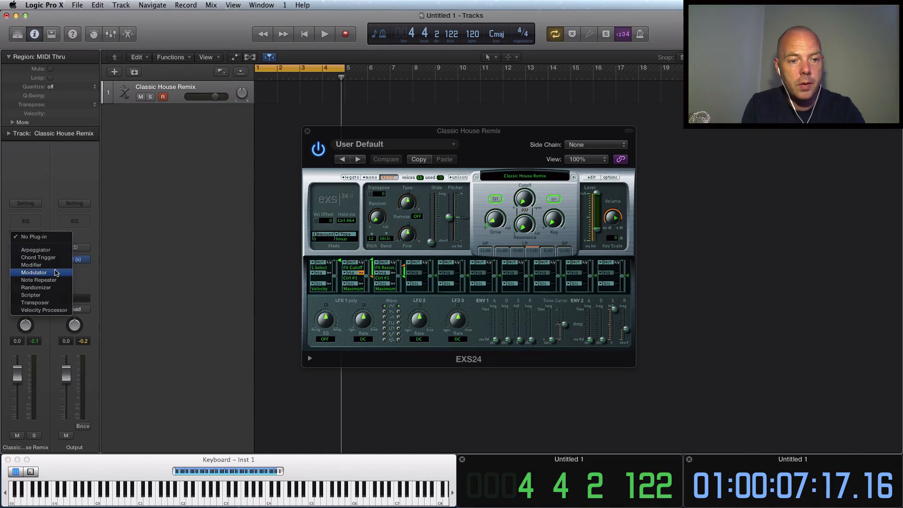
pyautogui.click(36, 250)
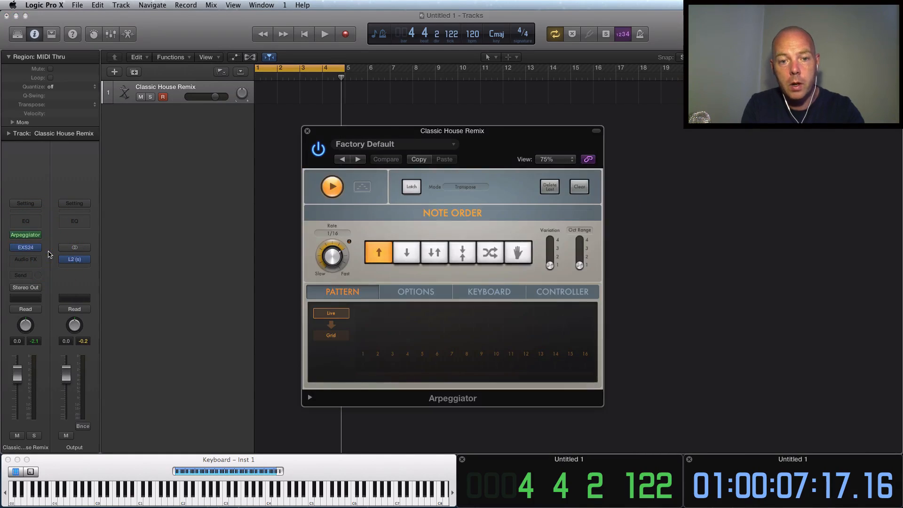
pyautogui.moveTo(552, 147); pyautogui.dragTo(691, 118)
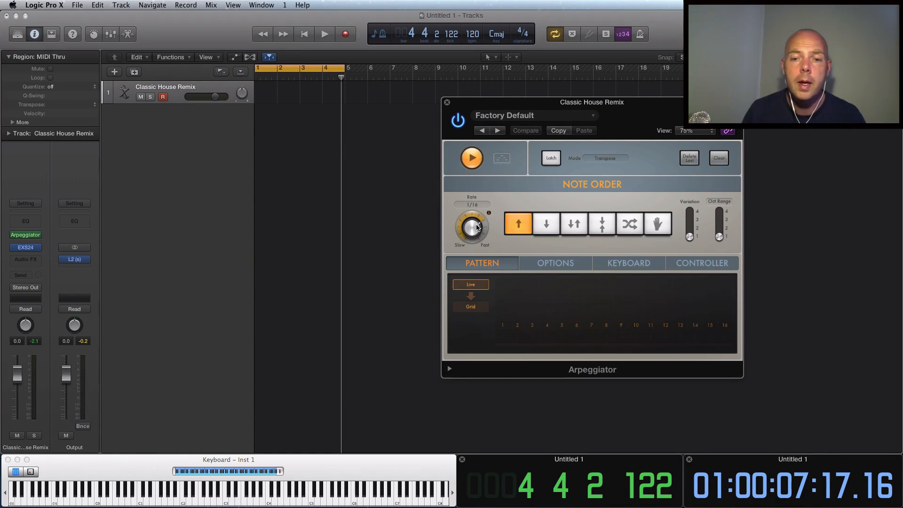
# Step: Set the Arpeggiator's pattern to Grid with the Syncopated Chords preset and close the plug-in window
pyautogui.click(479, 306)
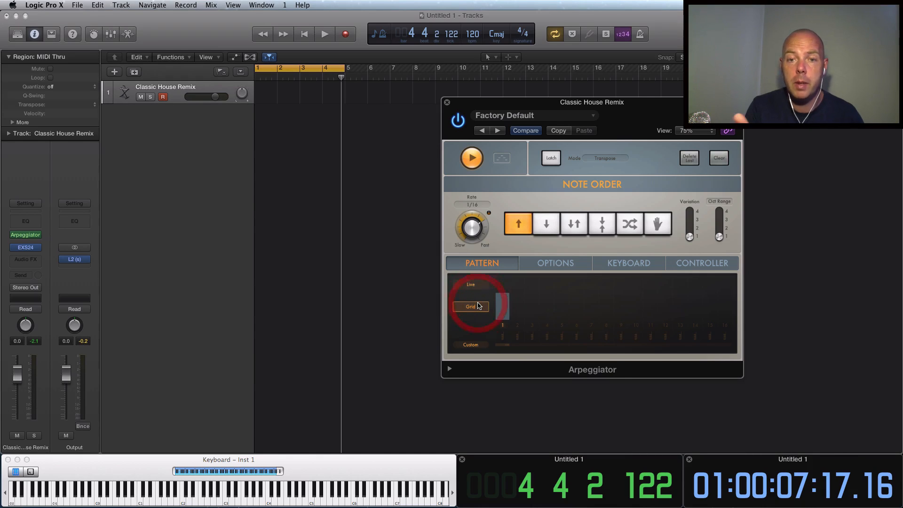
pyautogui.click(481, 350)
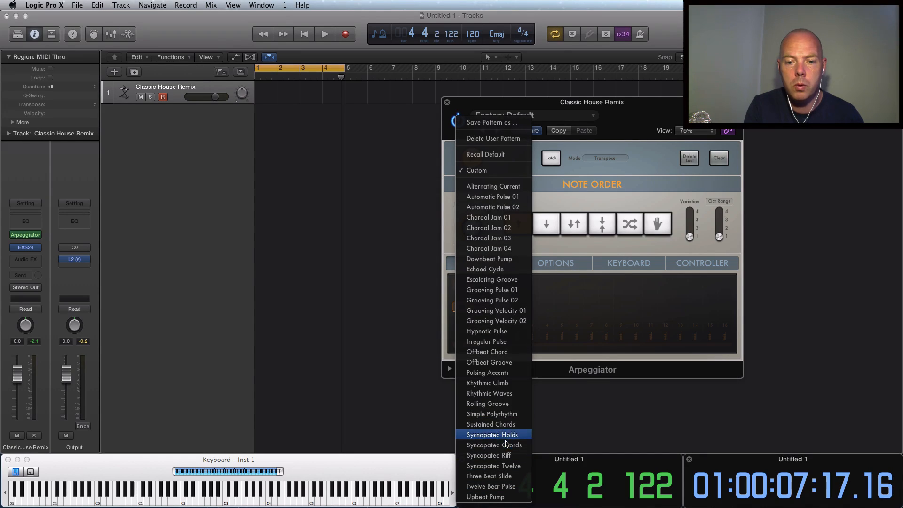
pyautogui.click(502, 445)
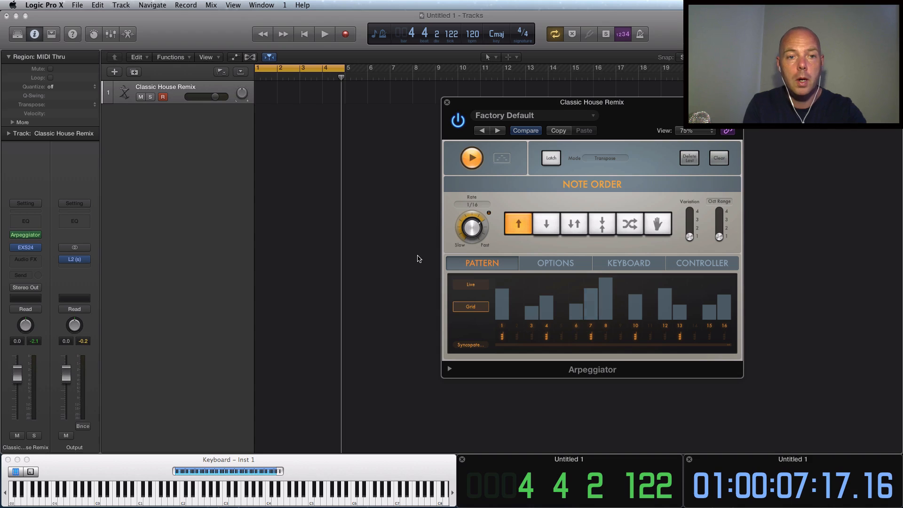
pyautogui.click(231, 183)
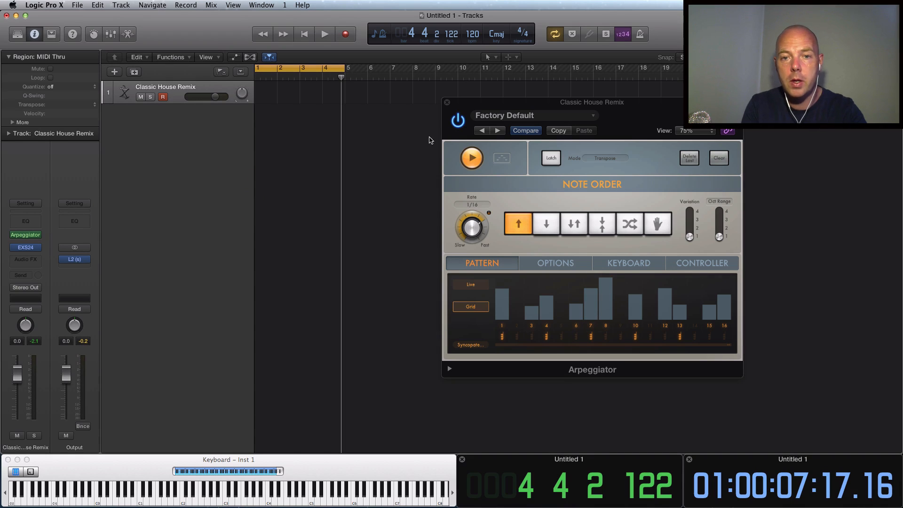
pyautogui.click(447, 102)
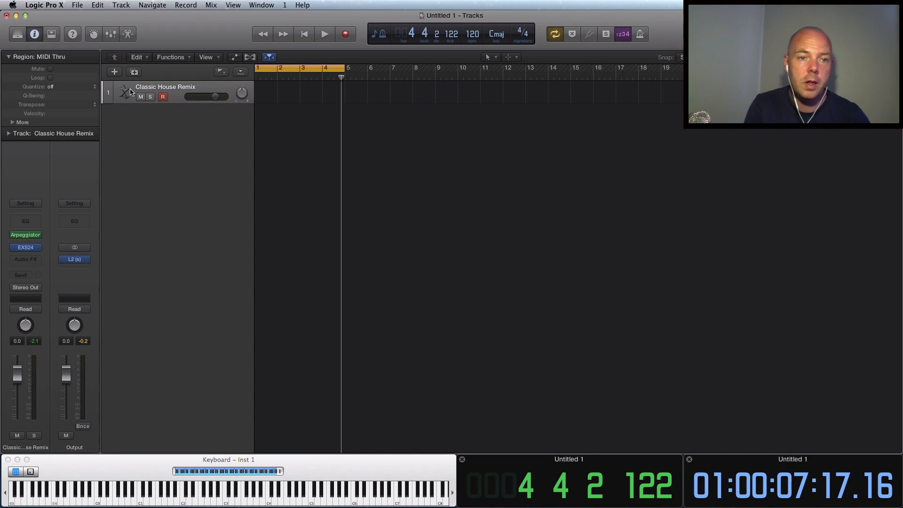
# Step: Create one new software instrument track and insert the Ultrabeat drum synth on it
pyautogui.click(114, 72)
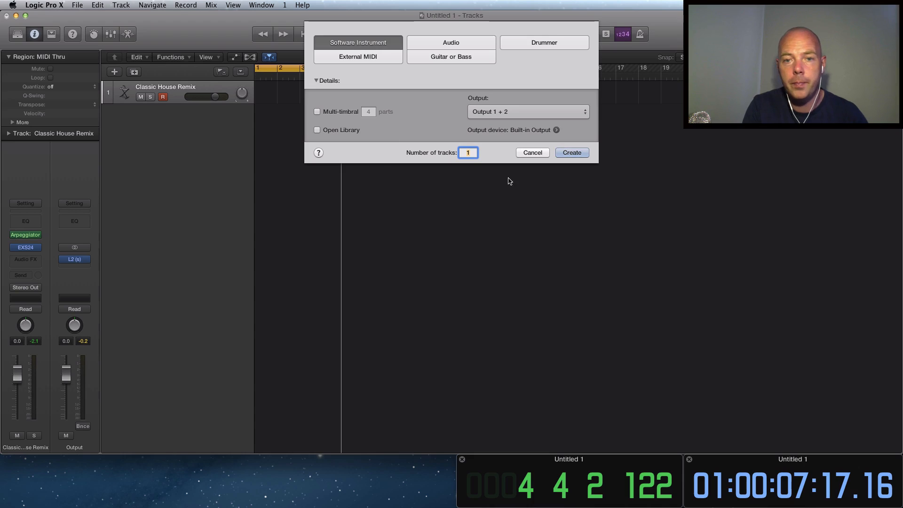
pyautogui.click(580, 152)
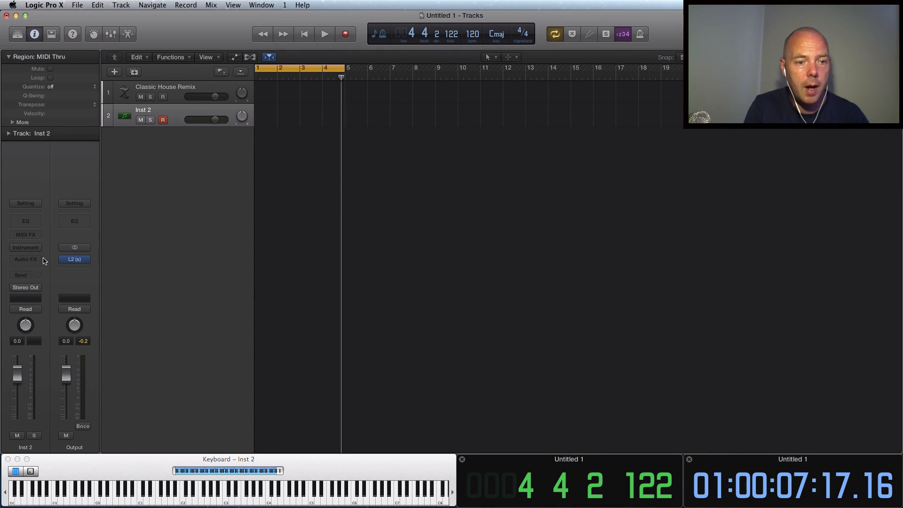
pyautogui.click(28, 247)
pyautogui.moveTo(85, 365)
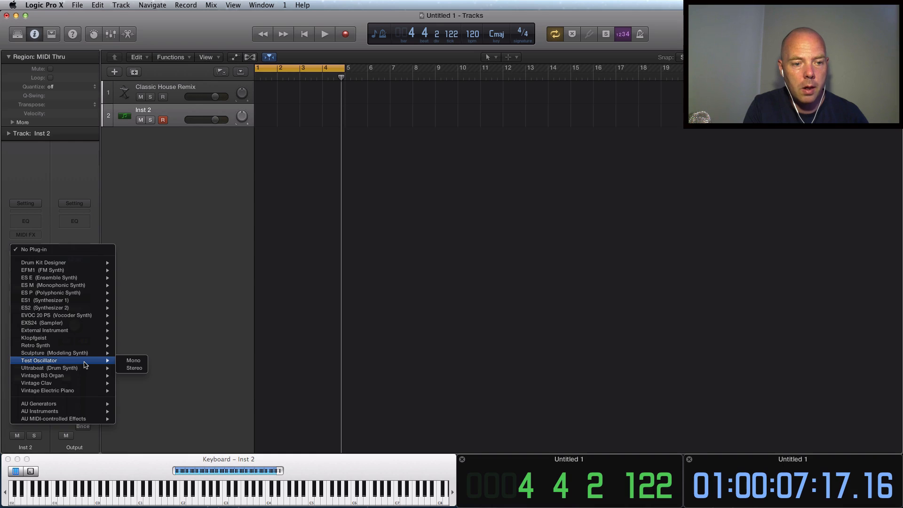
pyautogui.click(143, 370)
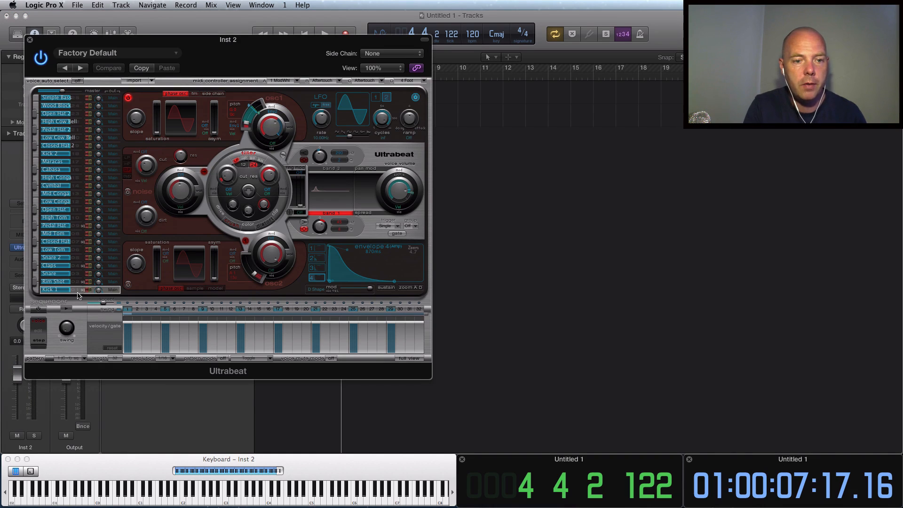
# Step: Solo the Kick 1 voice in Ultrabeat, then enable the step sequencer and start its pattern
pyautogui.click(92, 290)
pyautogui.click(92, 290)
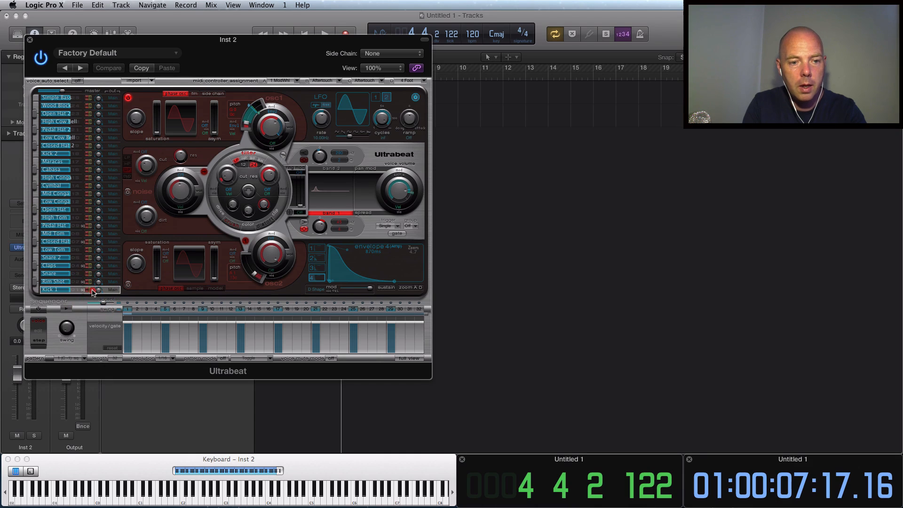
pyautogui.click(88, 290)
pyautogui.click(38, 309)
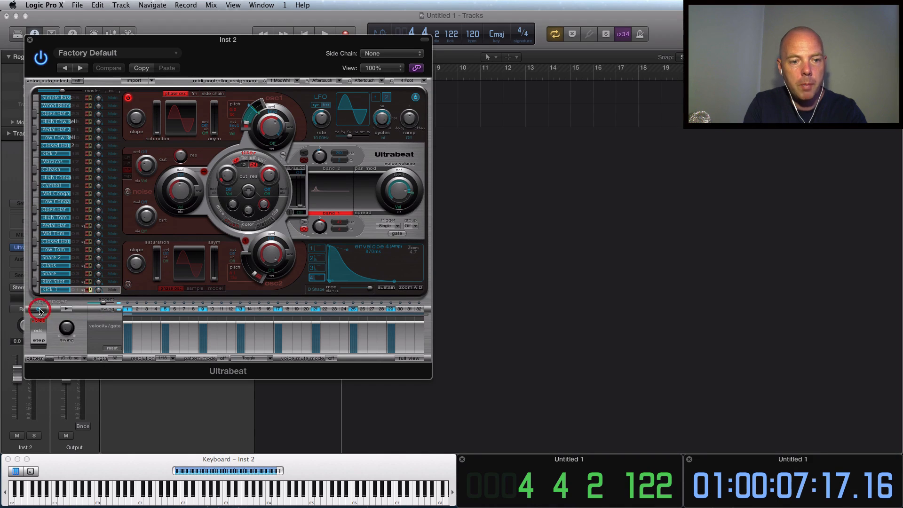
pyautogui.click(66, 309)
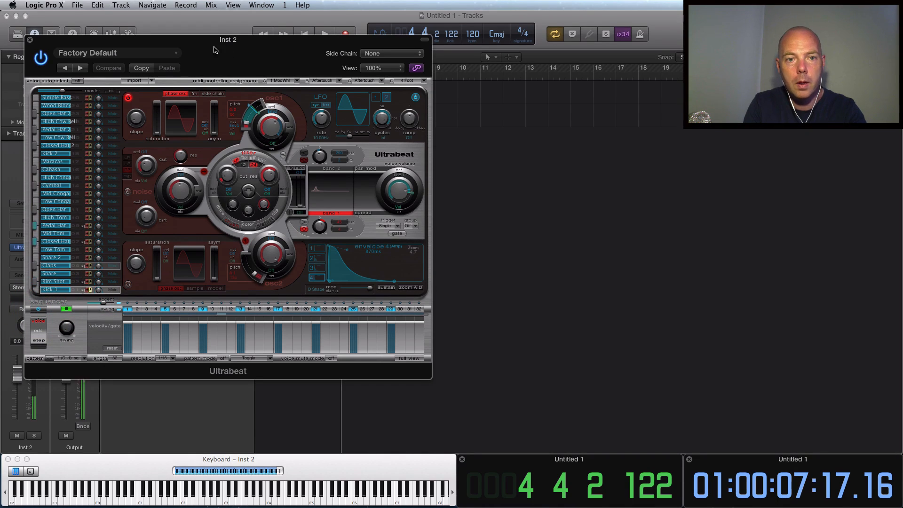
pyautogui.moveTo(219, 42); pyautogui.dragTo(557, 87)
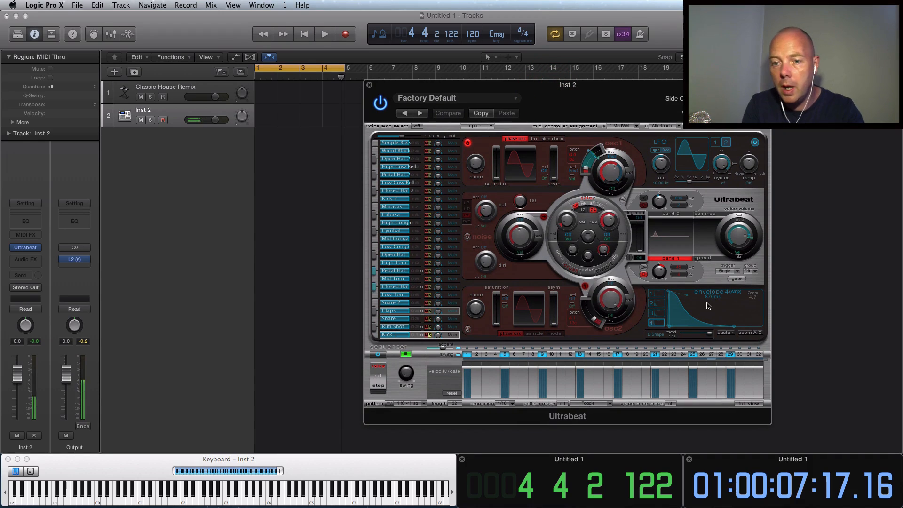
# Step: Shorten the decay of the kick's amp envelope (envelope 4) in Ultrabeat and close the plug-in window
pyautogui.moveTo(735, 325); pyautogui.dragTo(711, 330)
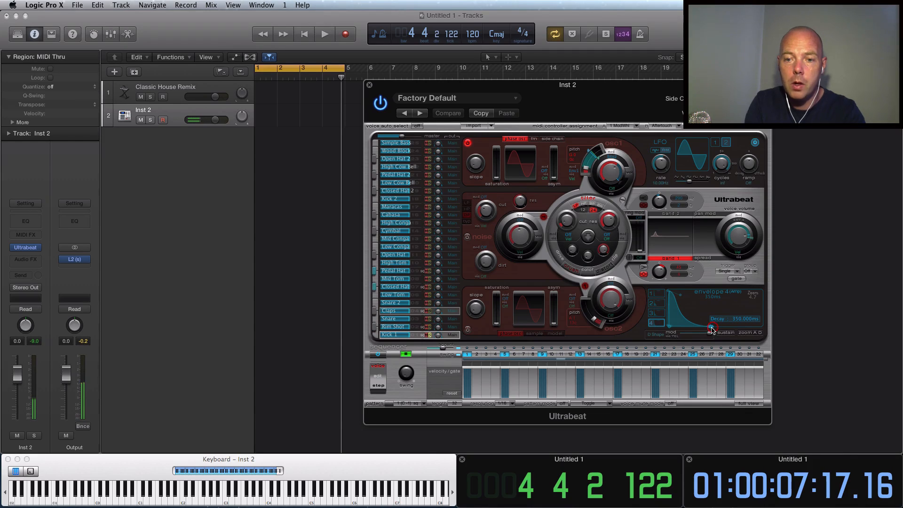
pyautogui.click(369, 85)
# Step: Select the Classic House Remix track to audition its arpeggiated drums against the kick, and briefly run and stop playback
pyautogui.click(181, 96)
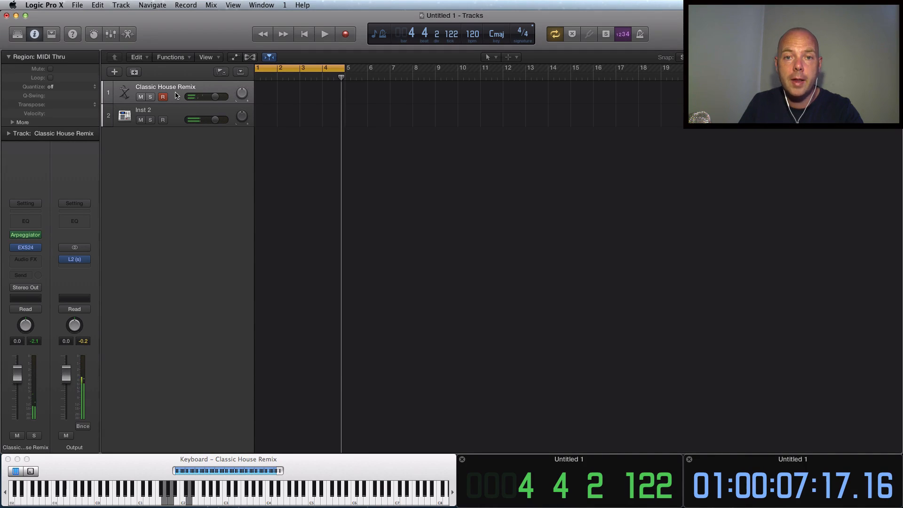
pyautogui.press('space')
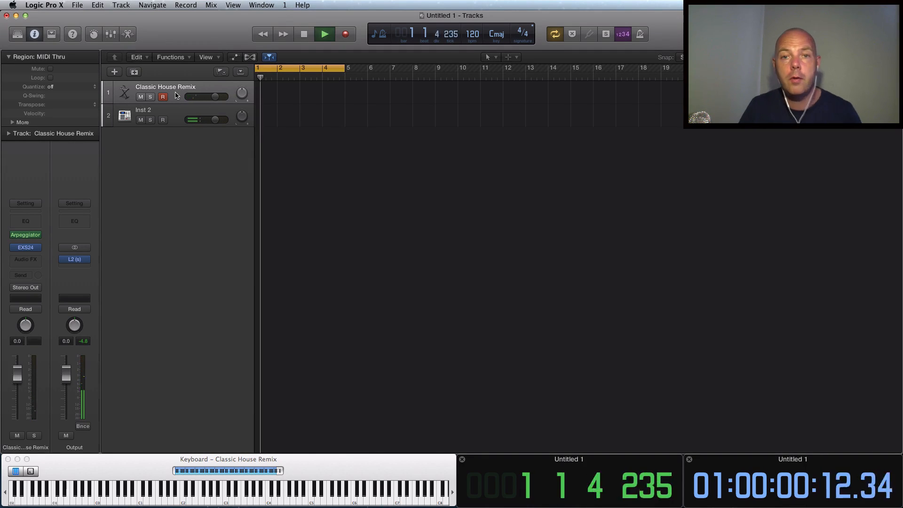
pyautogui.press('space')
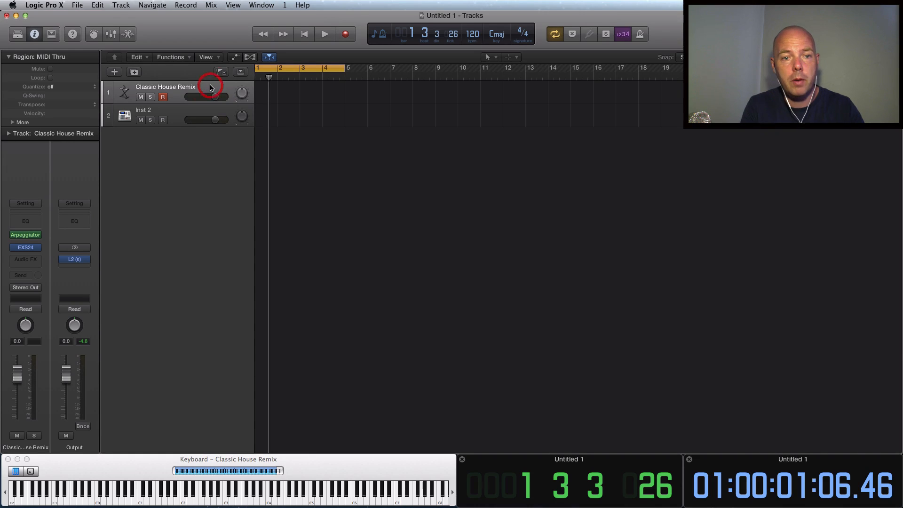
# Step: Rename the Inst 2 track as Kick
pyautogui.click(150, 111)
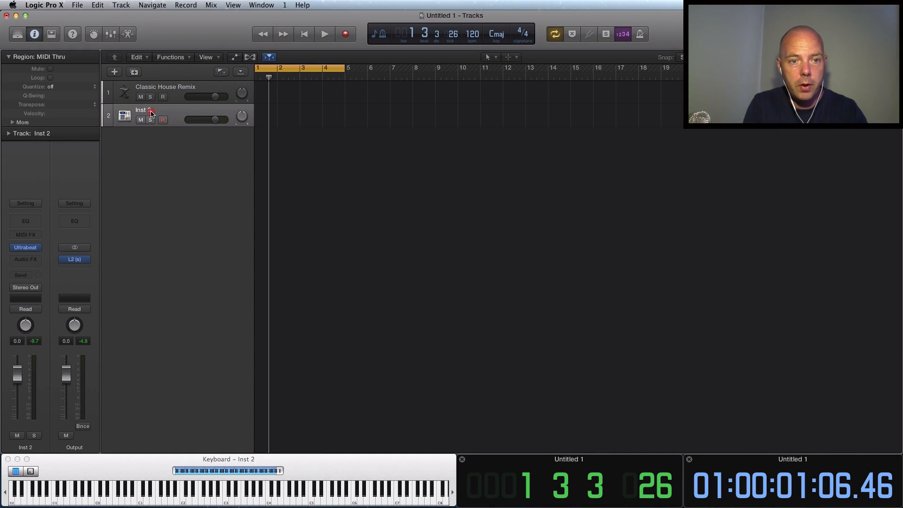
pyautogui.doubleClick(151, 111)
pyautogui.write('Kick')
pyautogui.press('Return')
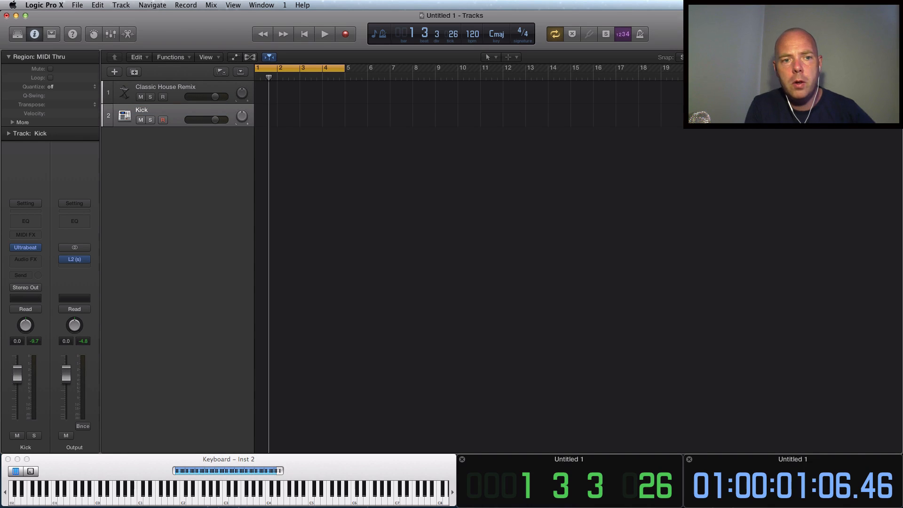
# Step: Create a Summing Stack from the Classic House Remix track
pyautogui.click(187, 91)
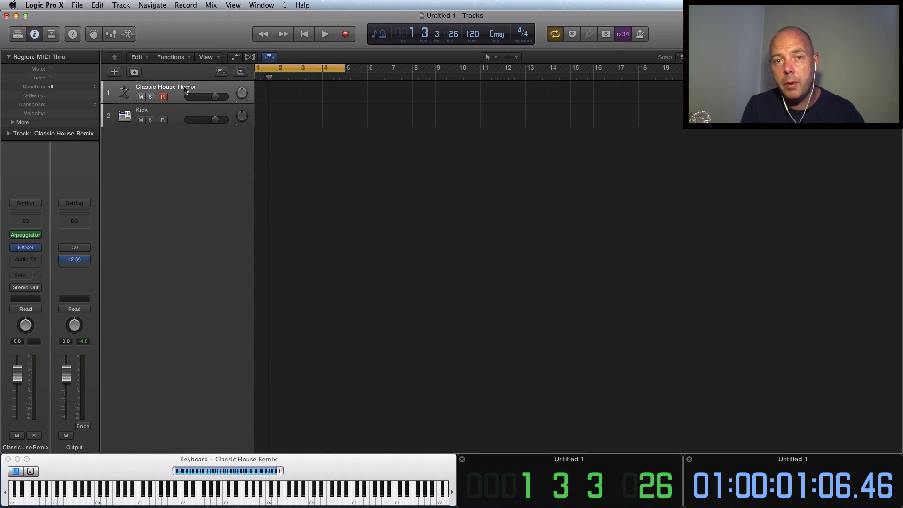
pyautogui.rightClick(218, 88)
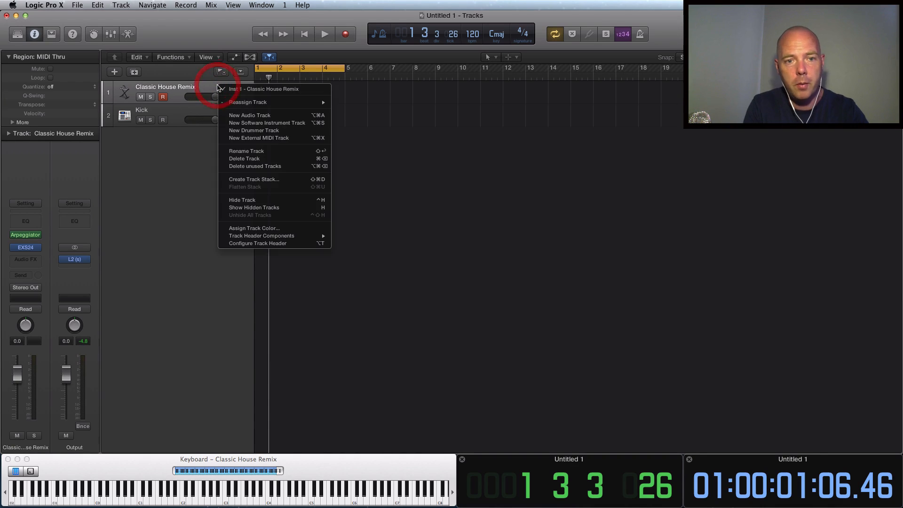
pyautogui.click(304, 181)
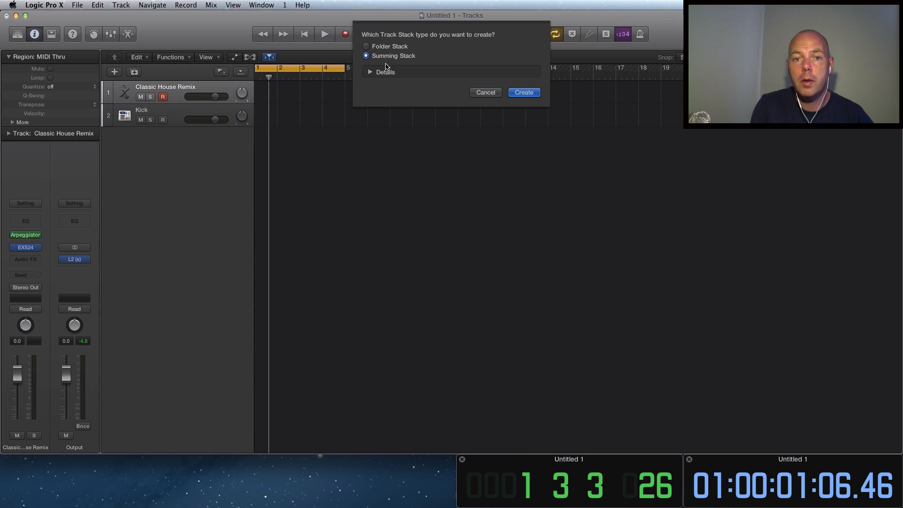
pyautogui.click(366, 46)
pyautogui.click(366, 56)
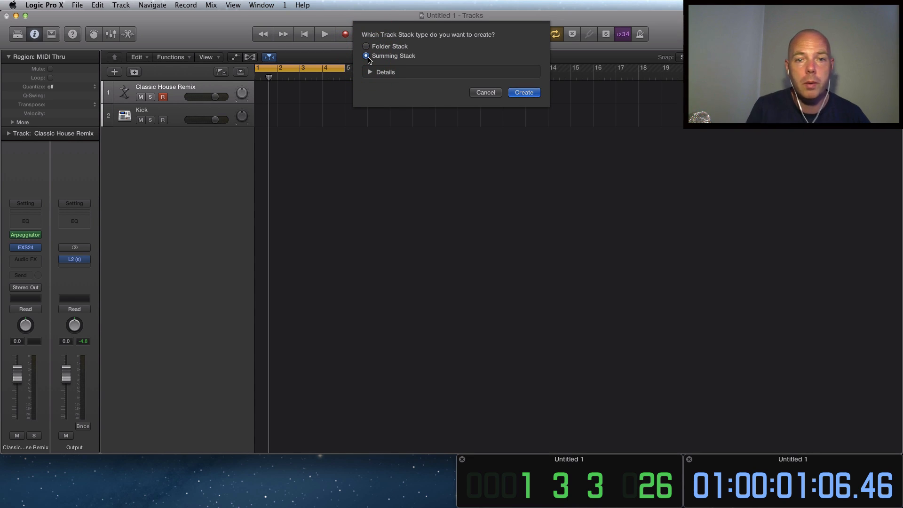
pyautogui.click(523, 92)
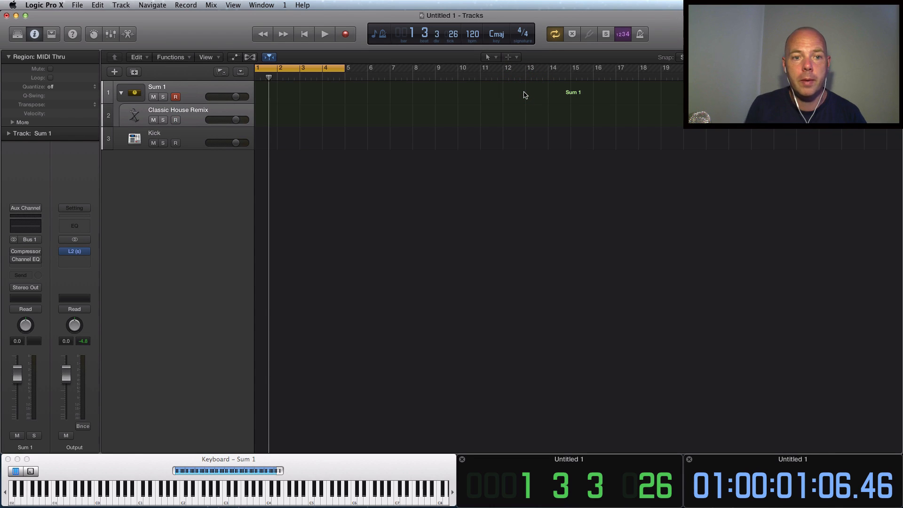
# Step: Rename the Sum 1 track stack as Tech House Perc
pyautogui.doubleClick(165, 87)
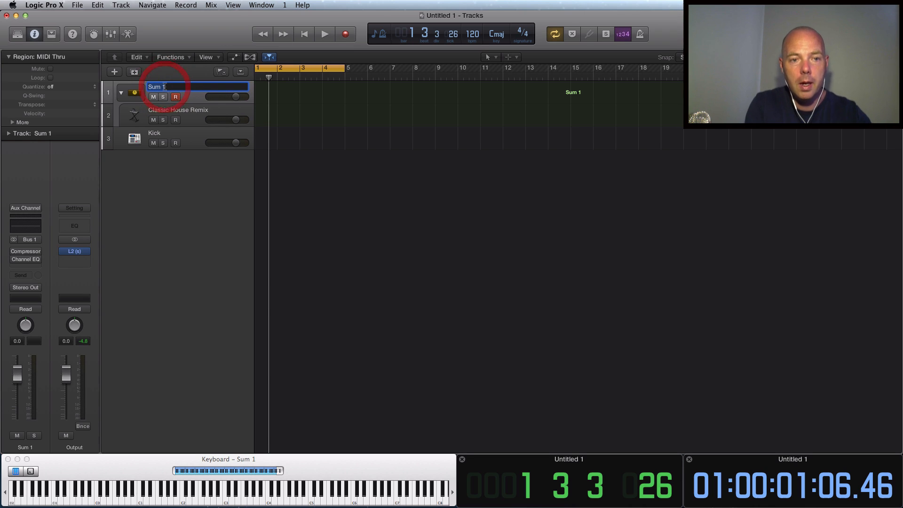
pyautogui.write('Tech House Perc')
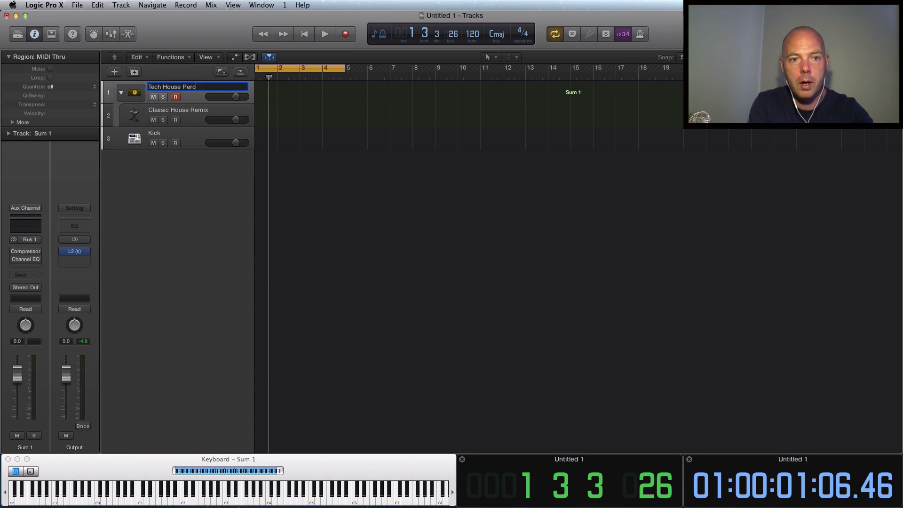
pyautogui.press('Return')
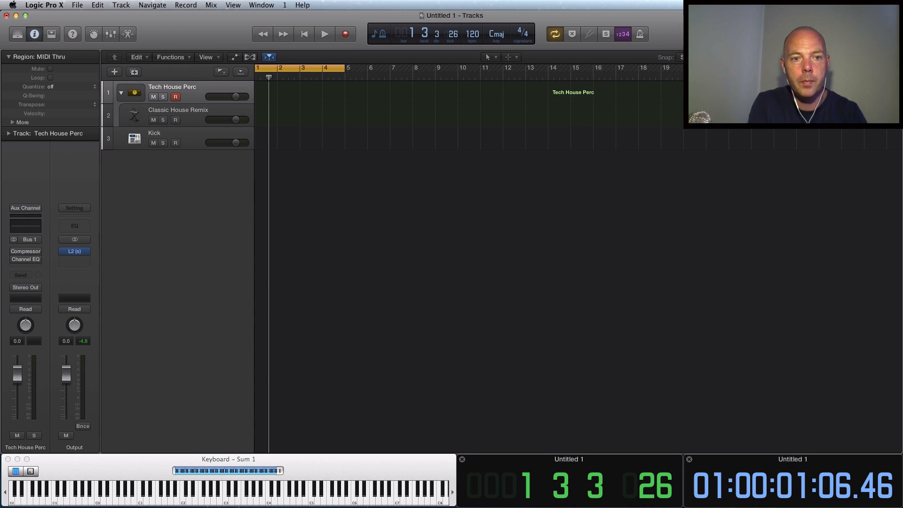
# Step: Collapse the Tech House Perc stack and show its Smart Controls together with the parameter mapping inspector
pyautogui.click(212, 90)
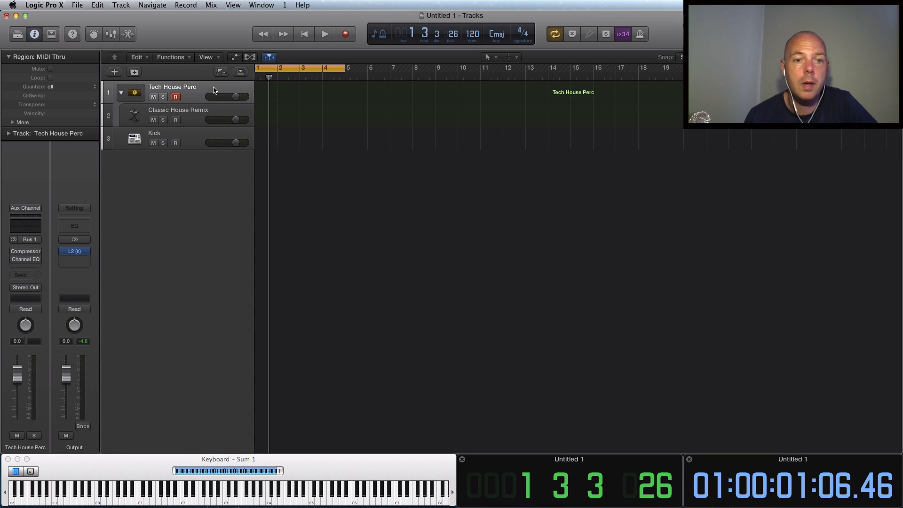
pyautogui.click(124, 93)
pyautogui.click(123, 93)
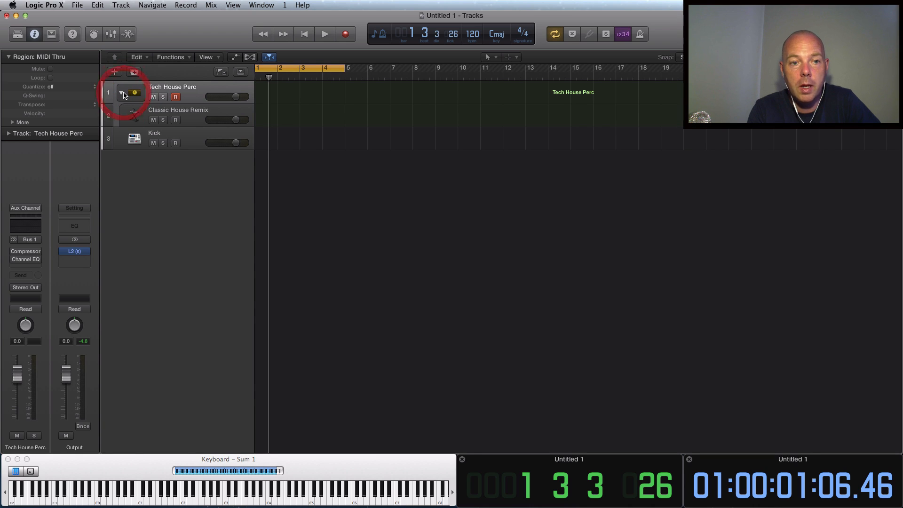
pyautogui.click(133, 93)
pyautogui.click(135, 96)
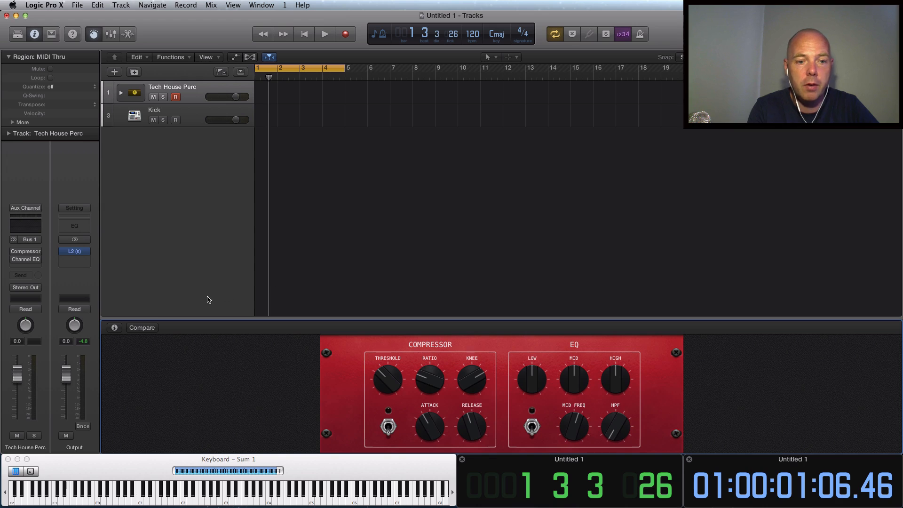
pyautogui.click(114, 328)
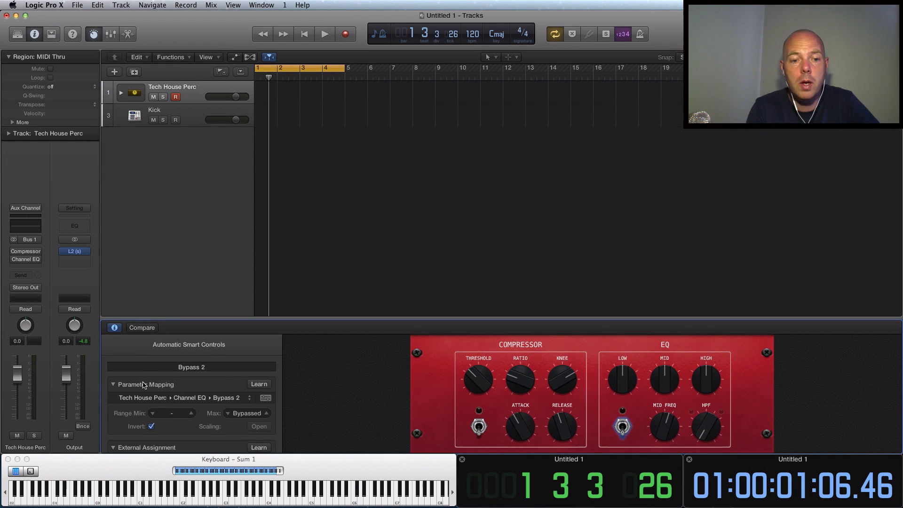
# Step: Try the Acoustic Drums, Classic Bass Amp, General Audio 12 and Generic Wood 12 layouts for the stack's Smart Controls
pyautogui.click(210, 345)
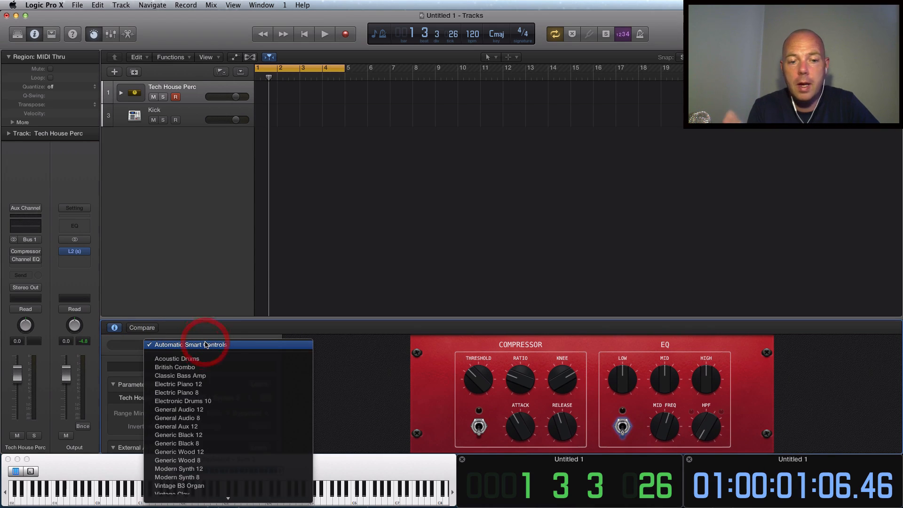
pyautogui.click(222, 359)
pyautogui.click(207, 345)
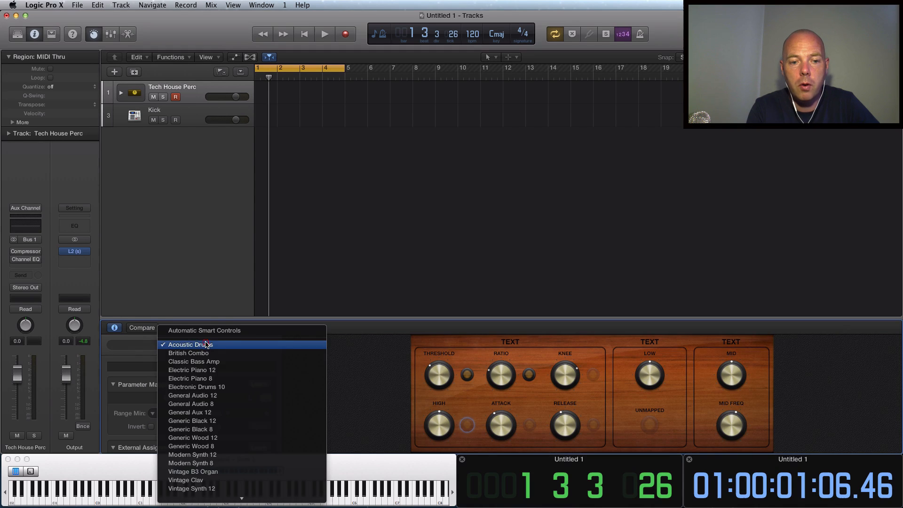
pyautogui.click(210, 361)
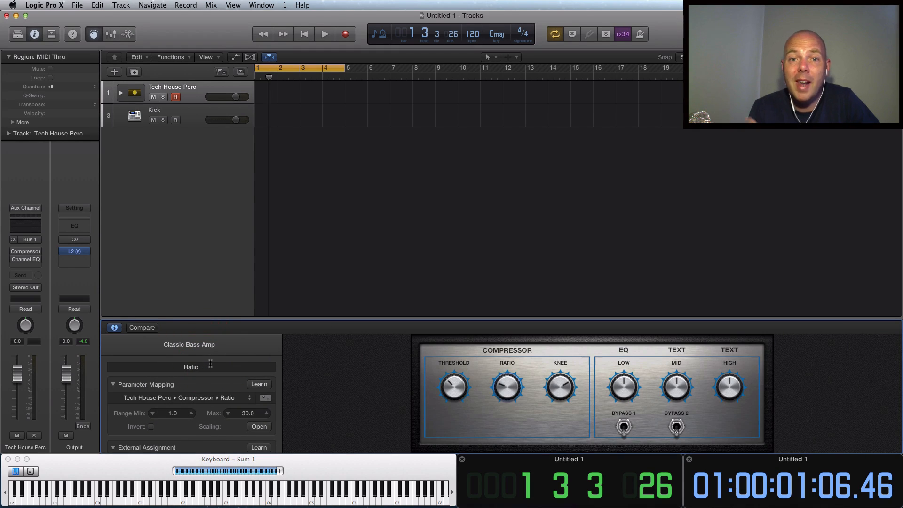
pyautogui.click(203, 346)
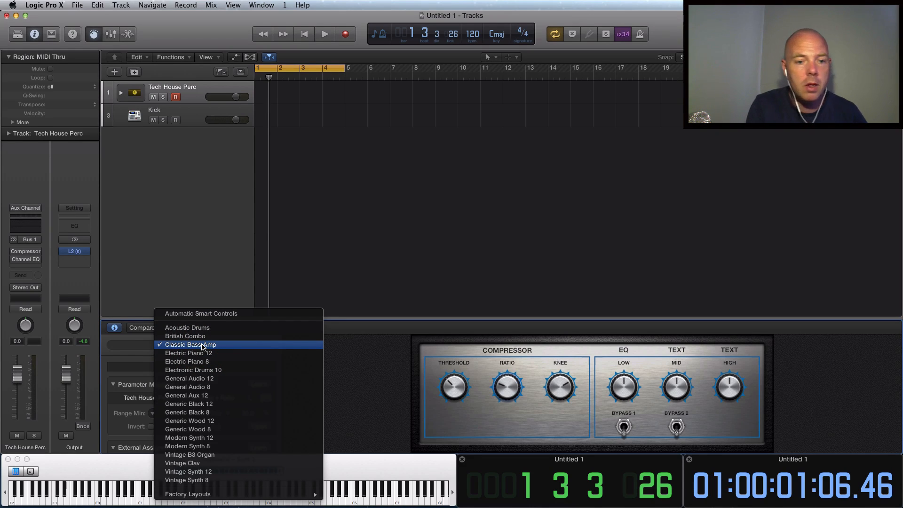
pyautogui.click(216, 378)
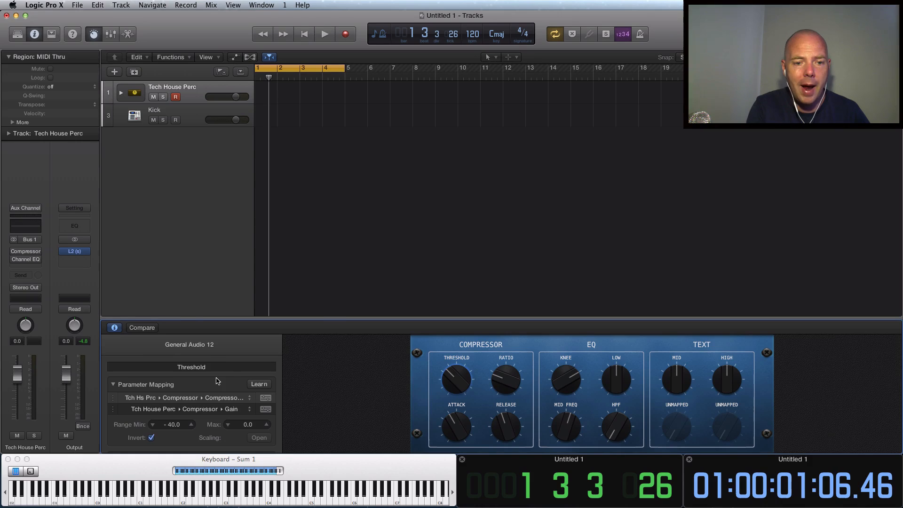
pyautogui.click(213, 346)
pyautogui.click(215, 391)
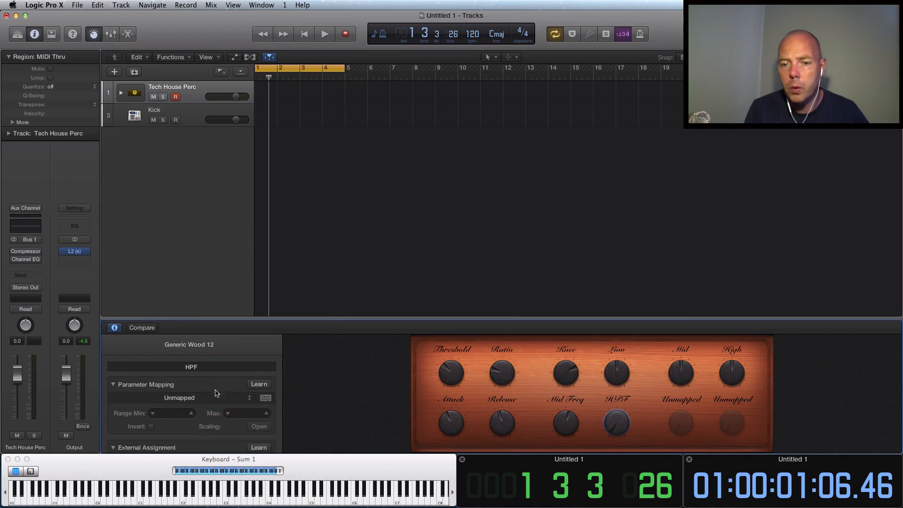
# Step: Set the Smart Controls layout of the stack to Modern Synth 8
pyautogui.click(195, 352)
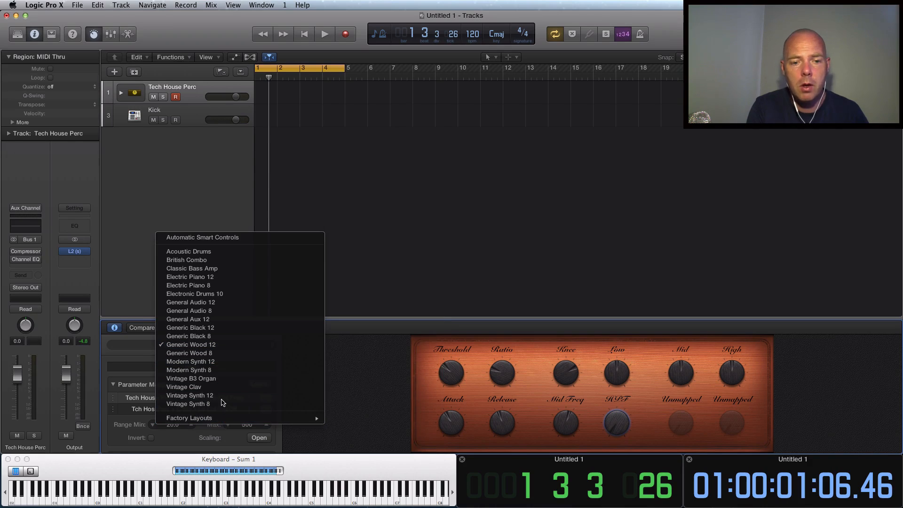
pyautogui.click(214, 370)
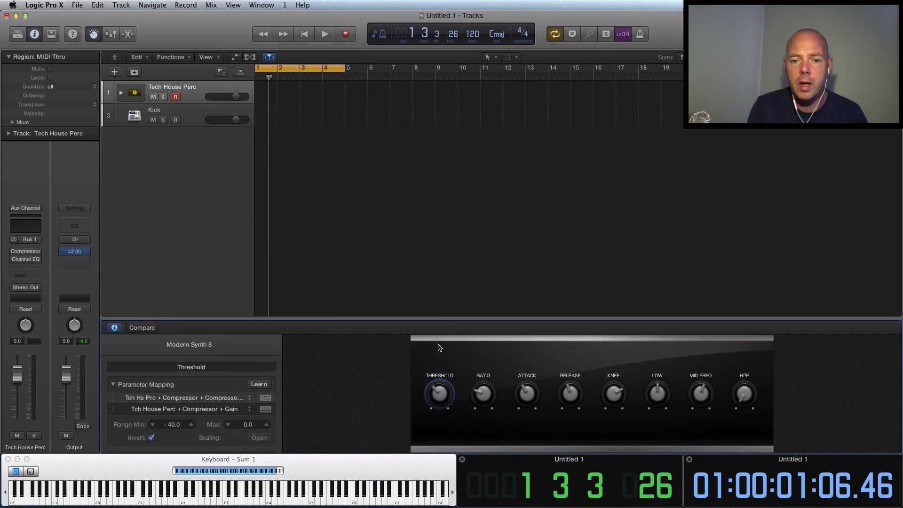
pyautogui.click(477, 397)
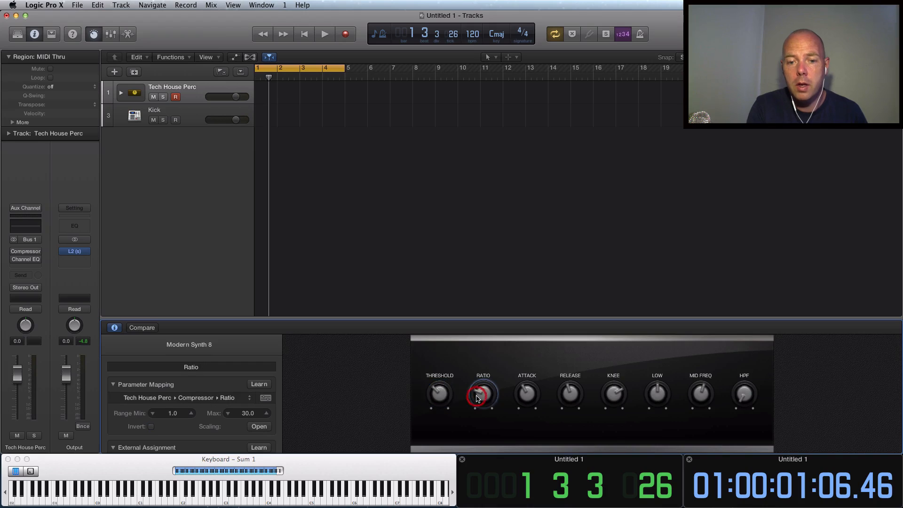
# Step: Delete both parameter mappings of the Threshold knob, including the Compressor Gain mapping
pyautogui.click(440, 394)
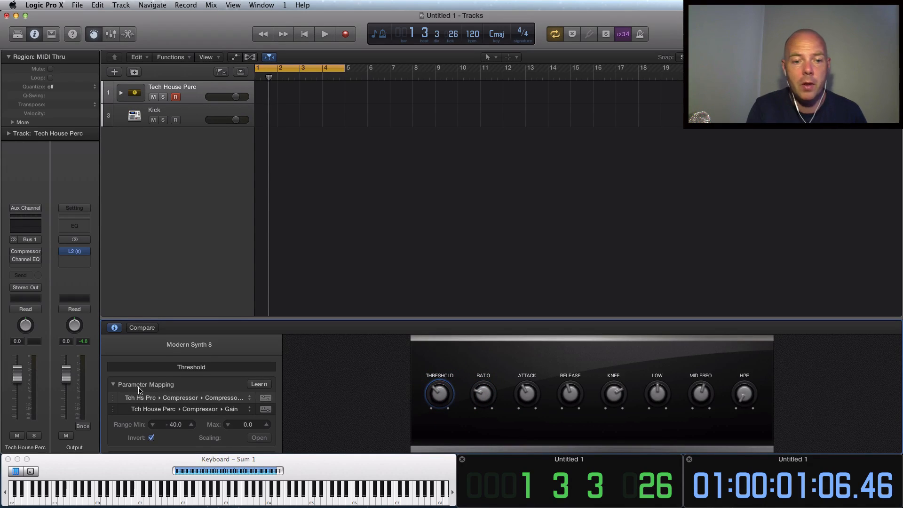
pyautogui.rightClick(173, 398)
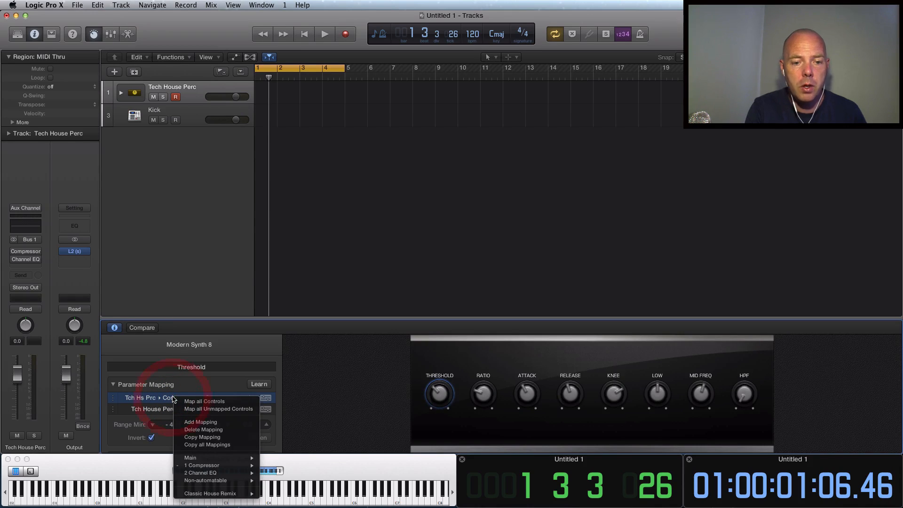
pyautogui.click(207, 429)
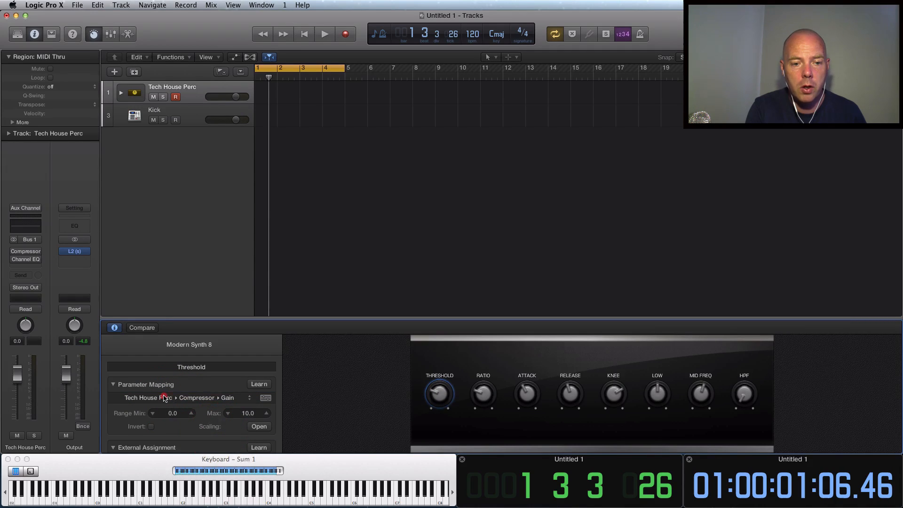
pyautogui.rightClick(165, 399)
pyautogui.click(197, 428)
# Step: Delete the Compressor parameter mappings of the Ratio and Attack knobs
pyautogui.click(483, 394)
pyautogui.rightClick(183, 400)
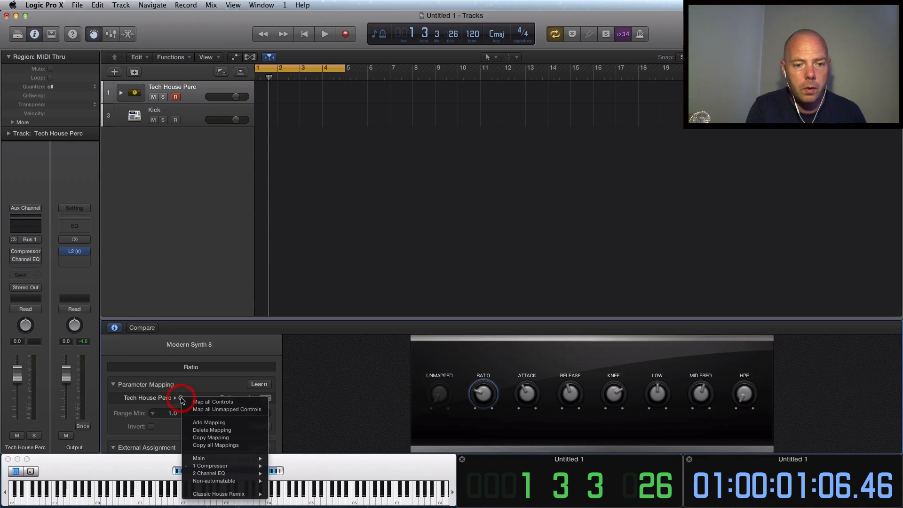
pyautogui.click(206, 430)
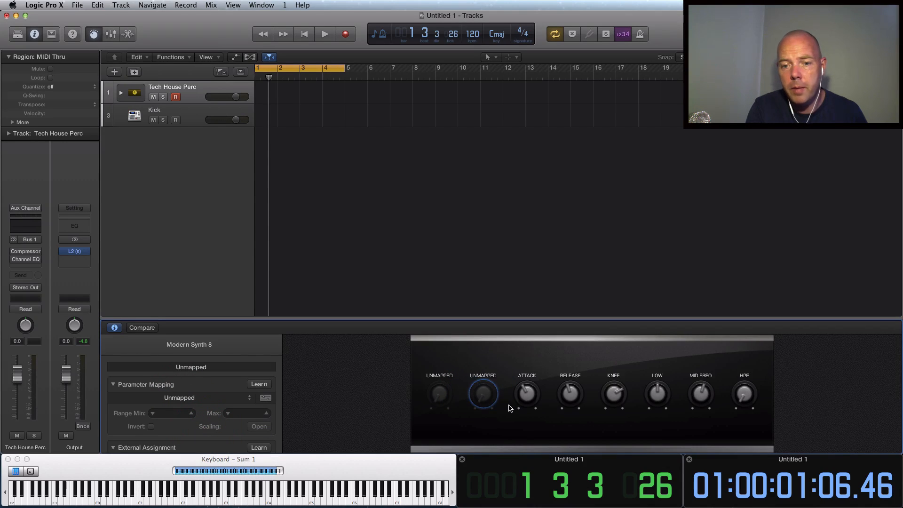
pyautogui.click(527, 394)
pyautogui.rightClick(196, 403)
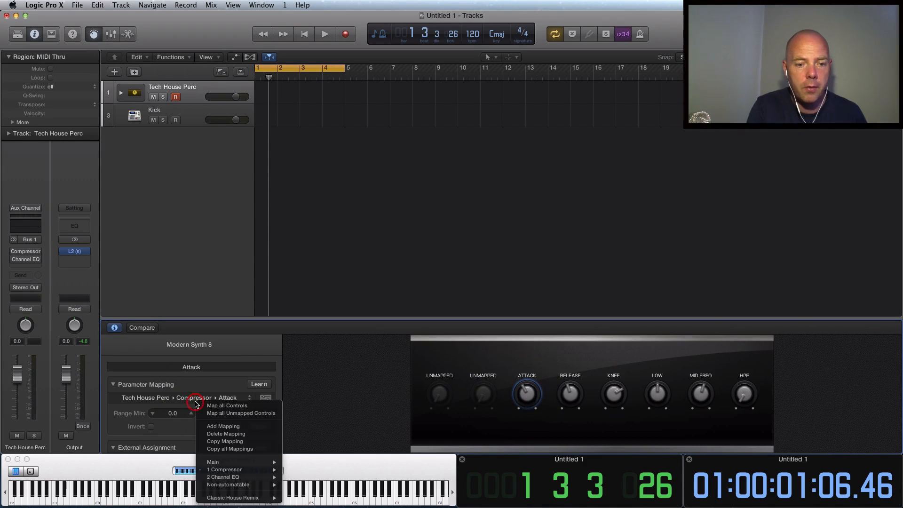
pyautogui.click(228, 433)
# Step: Delete the Compressor parameter mappings of the Release and Knee knobs
pyautogui.click(570, 393)
pyautogui.rightClick(206, 400)
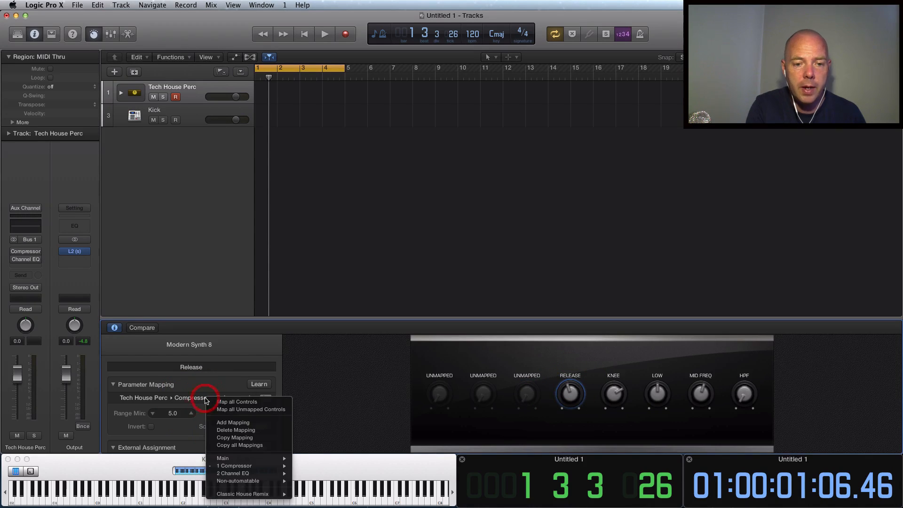
pyautogui.click(236, 430)
pyautogui.click(614, 394)
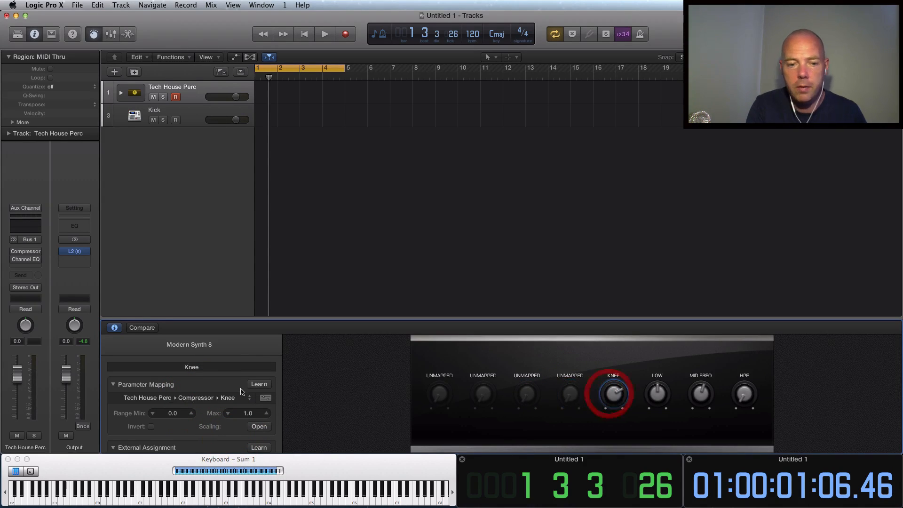
pyautogui.rightClick(206, 400)
pyautogui.click(230, 432)
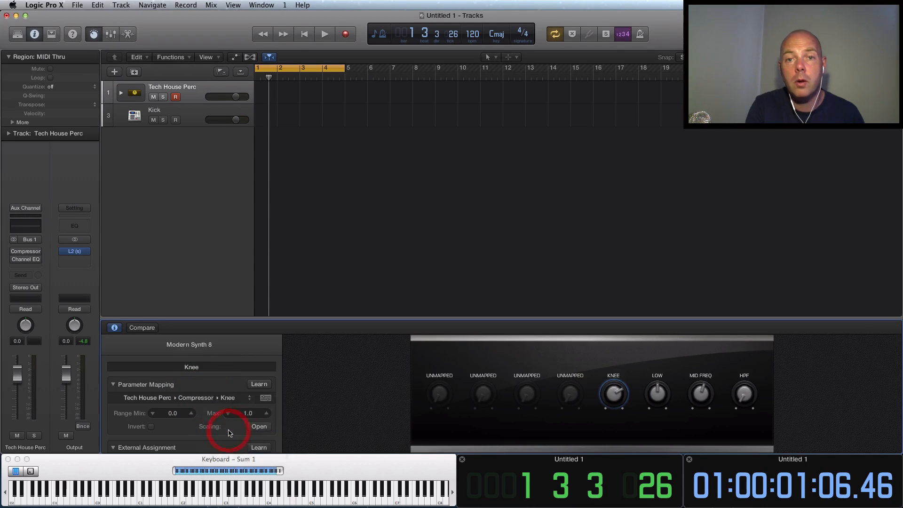
# Step: Delete the Channel EQ parameter mappings of the Low and Mid Freq knobs
pyautogui.click(657, 394)
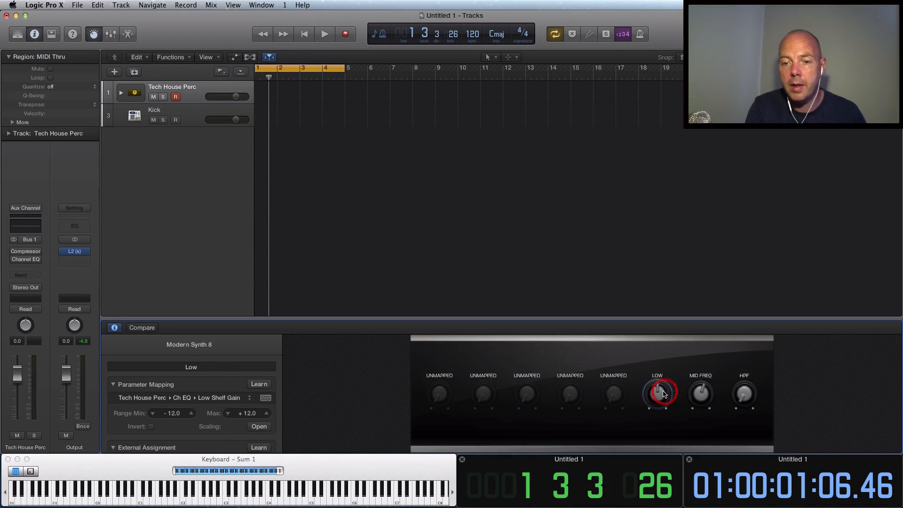
pyautogui.rightClick(201, 395)
pyautogui.click(231, 430)
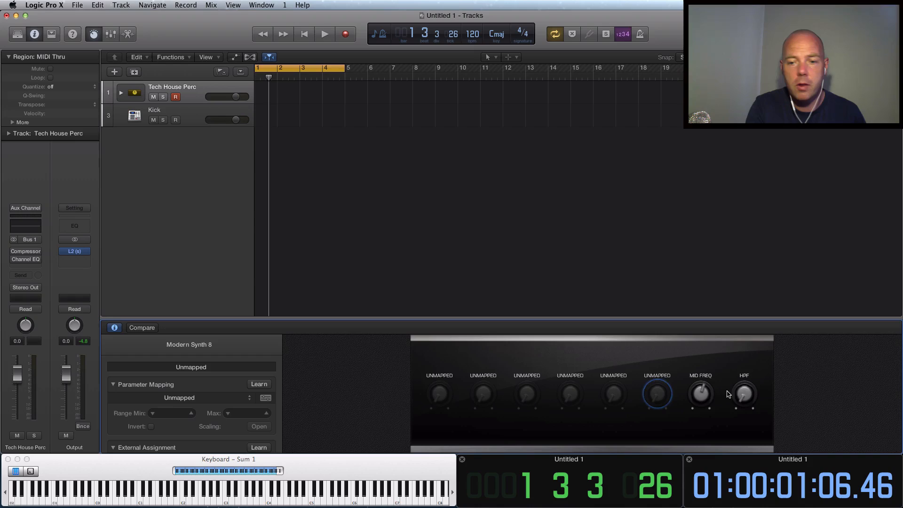
pyautogui.click(703, 394)
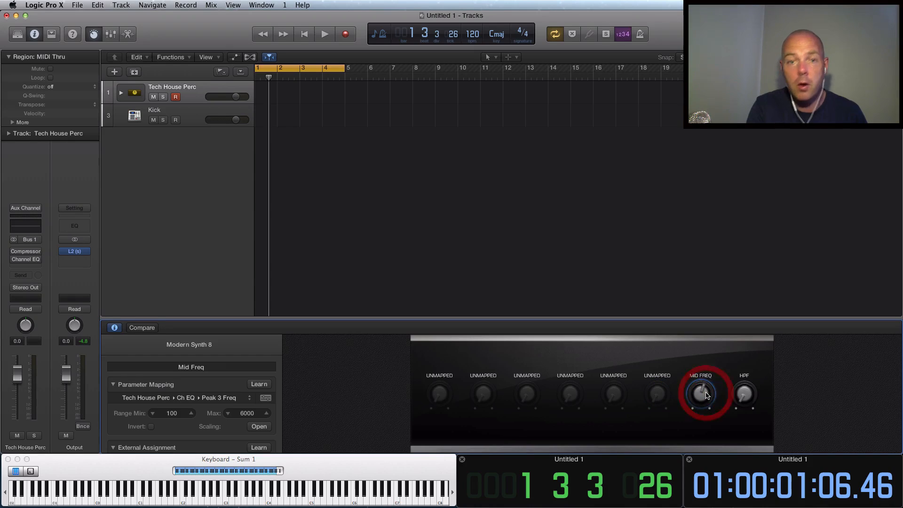
pyautogui.rightClick(196, 398)
pyautogui.click(228, 430)
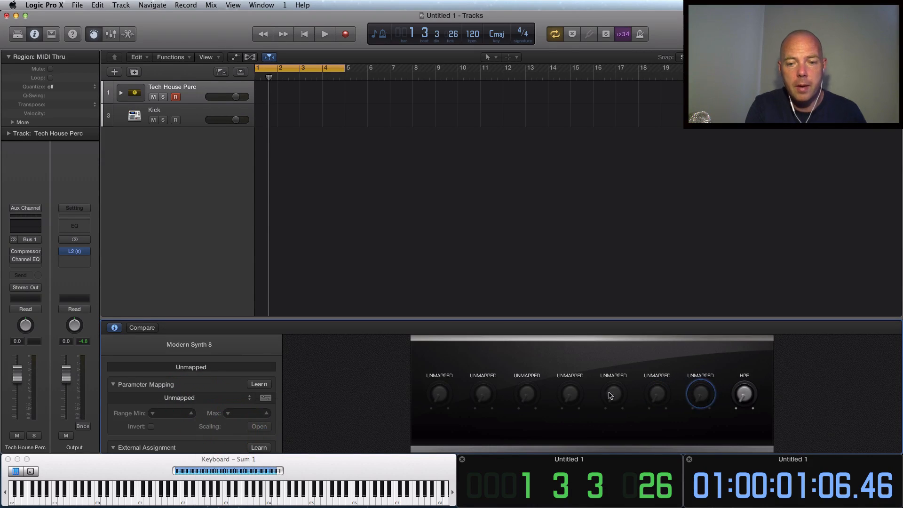
# Step: Delete the Channel EQ Low Cut Freq and Low Cut On/Off parameter mappings of the HPF knob
pyautogui.click(745, 395)
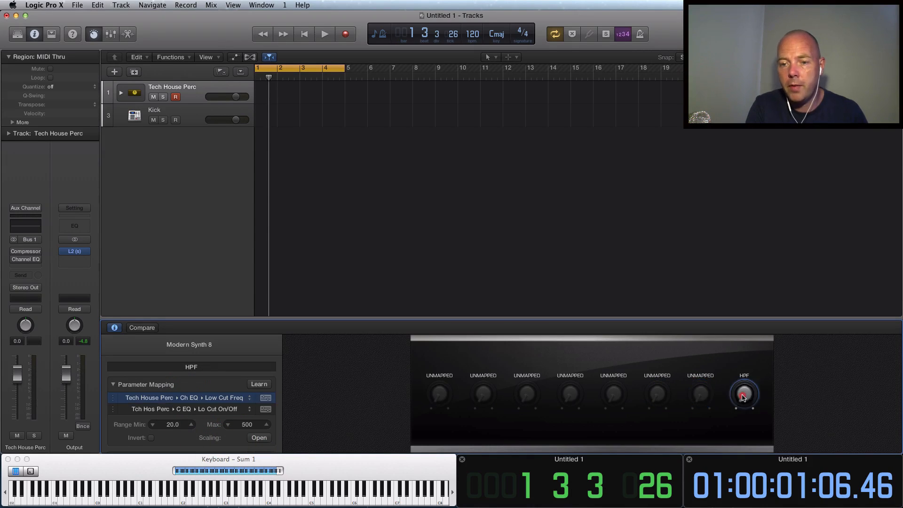
pyautogui.rightClick(207, 398)
pyautogui.click(230, 430)
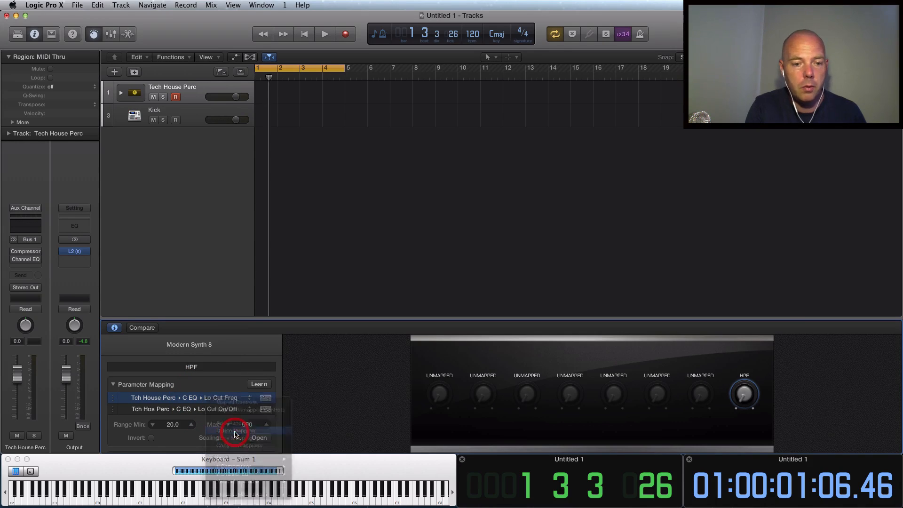
pyautogui.rightClick(198, 399)
pyautogui.click(240, 430)
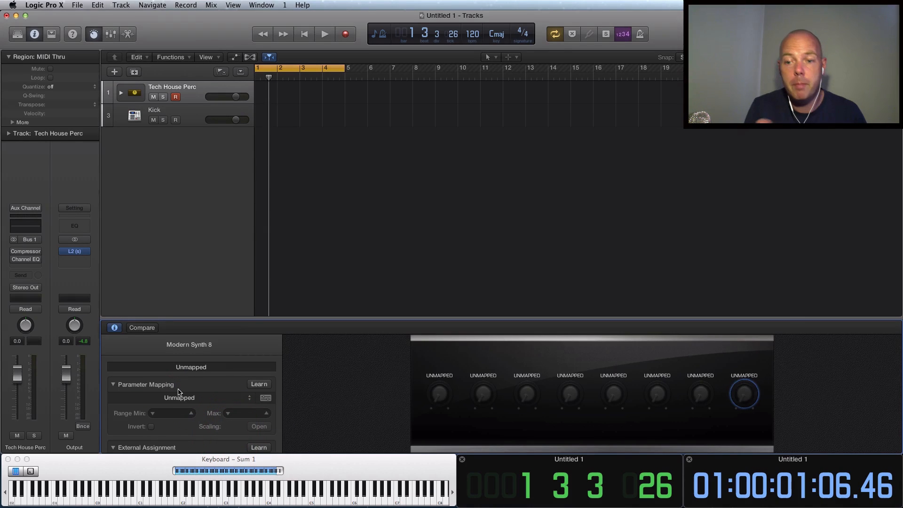
# Step: Select the first unmapped knob, compare with the Kick track's Smart Controls, and expand the Tech House Perc stack
pyautogui.click(439, 397)
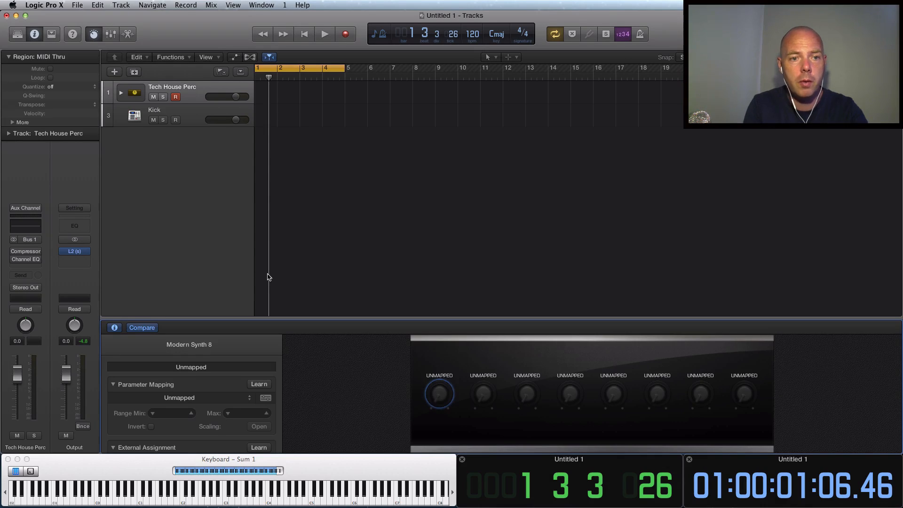
pyautogui.click(195, 118)
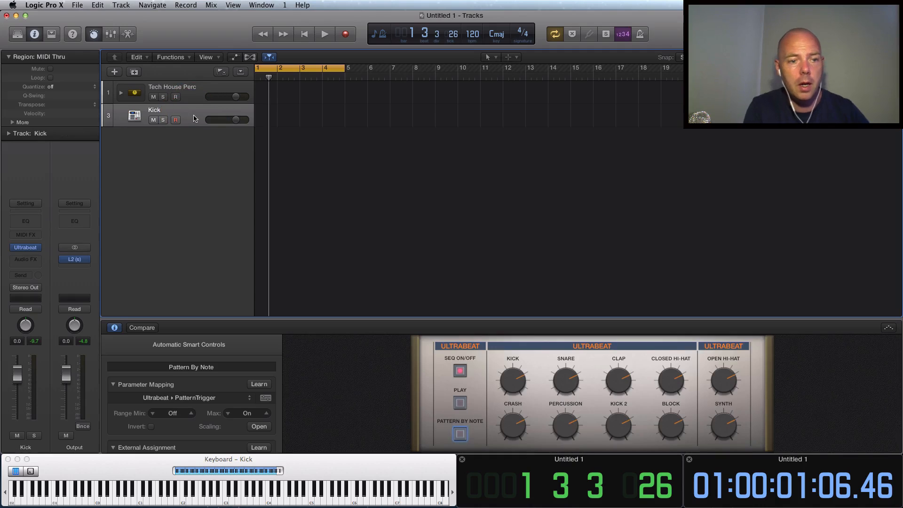
pyautogui.click(207, 93)
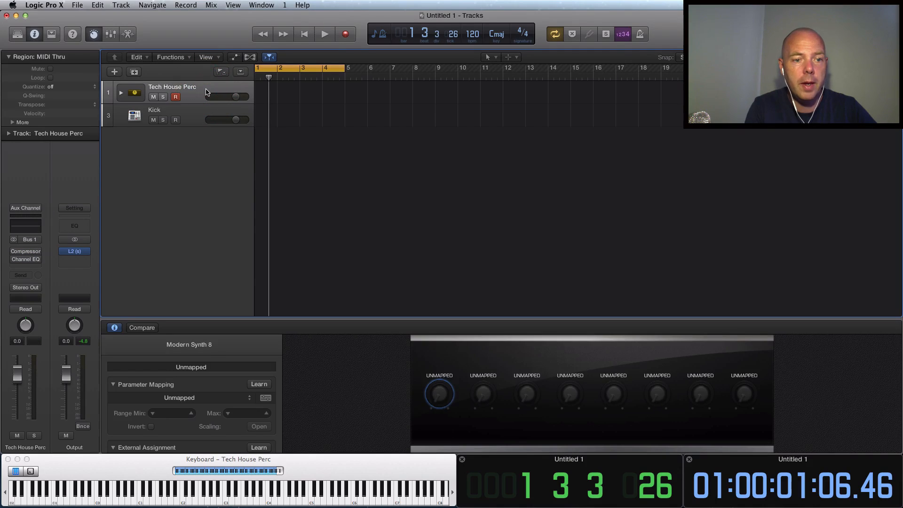
pyautogui.click(123, 93)
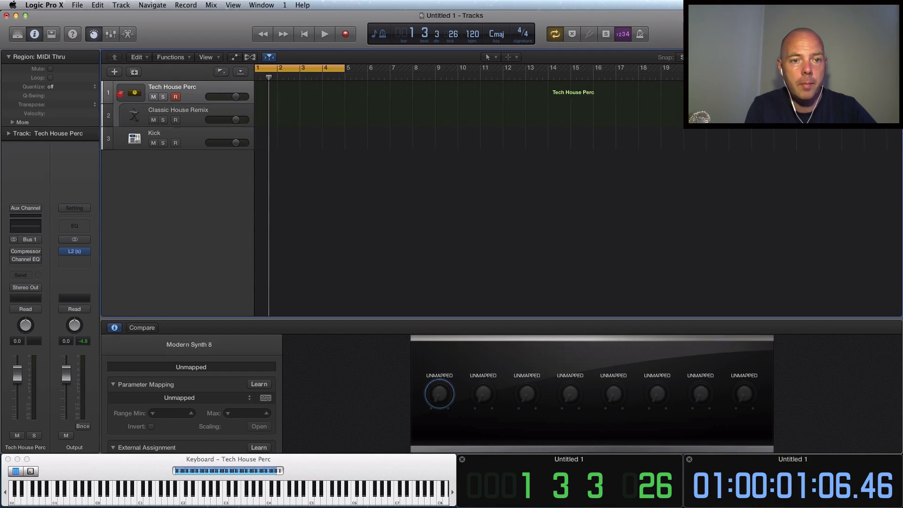
# Step: Examine the Smart Controls of the Classic House Remix track and the settings of its Arpeggiator
pyautogui.click(195, 114)
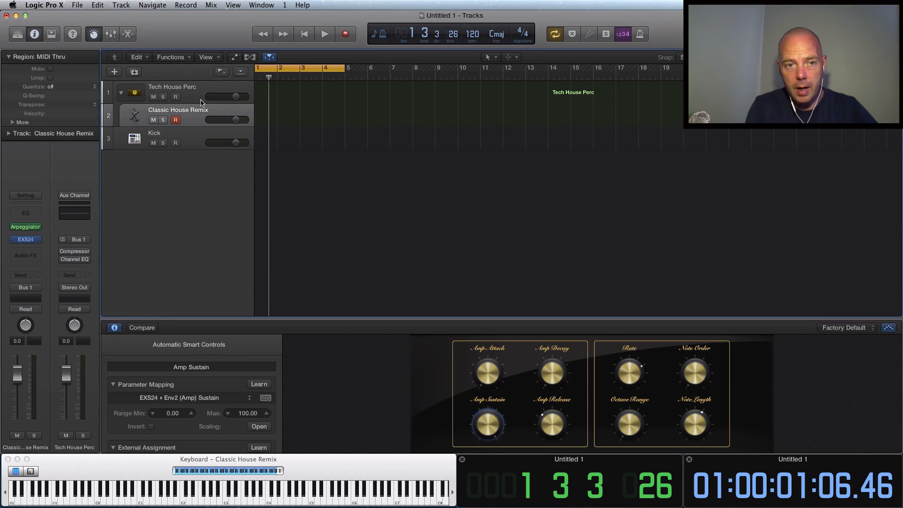
pyautogui.click(195, 88)
pyautogui.click(204, 115)
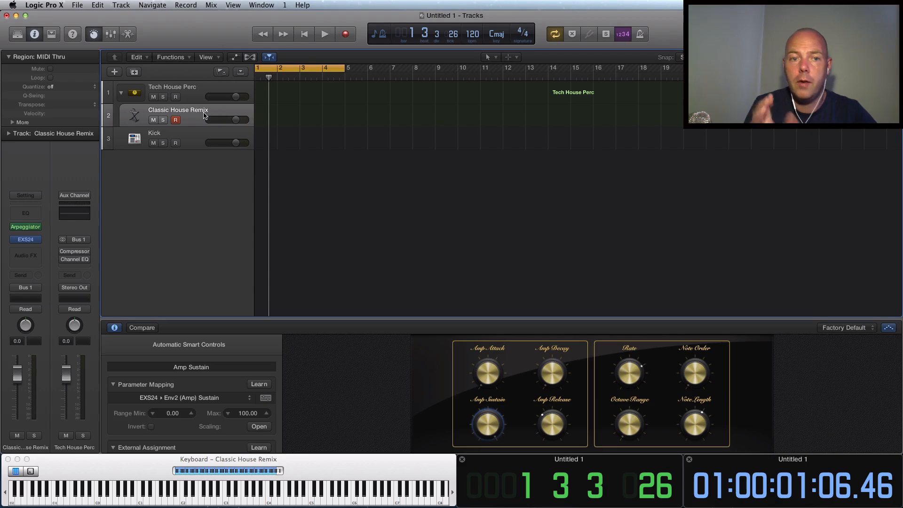
pyautogui.moveTo(35, 229)
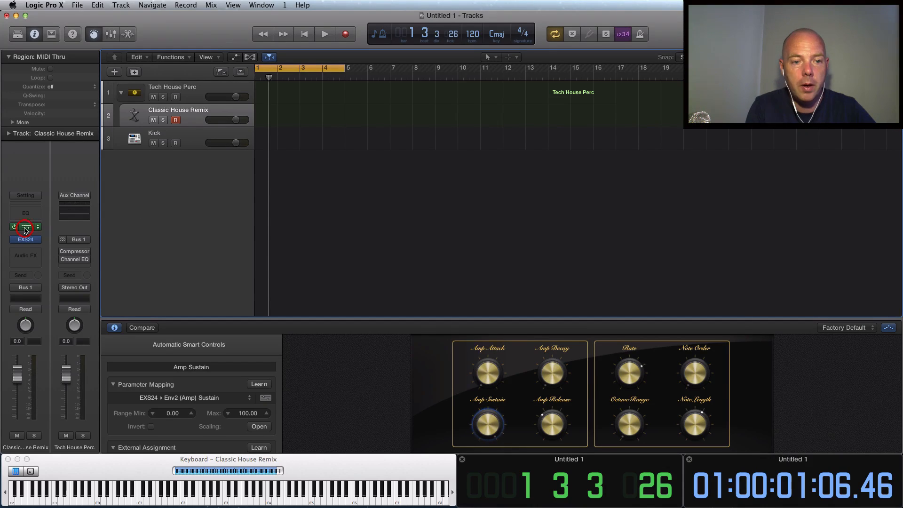
pyautogui.click(25, 228)
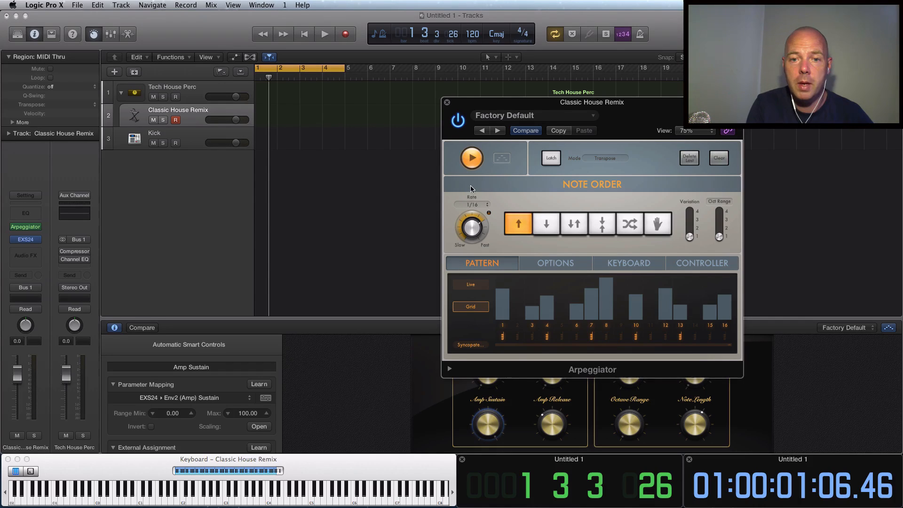
pyautogui.click(447, 103)
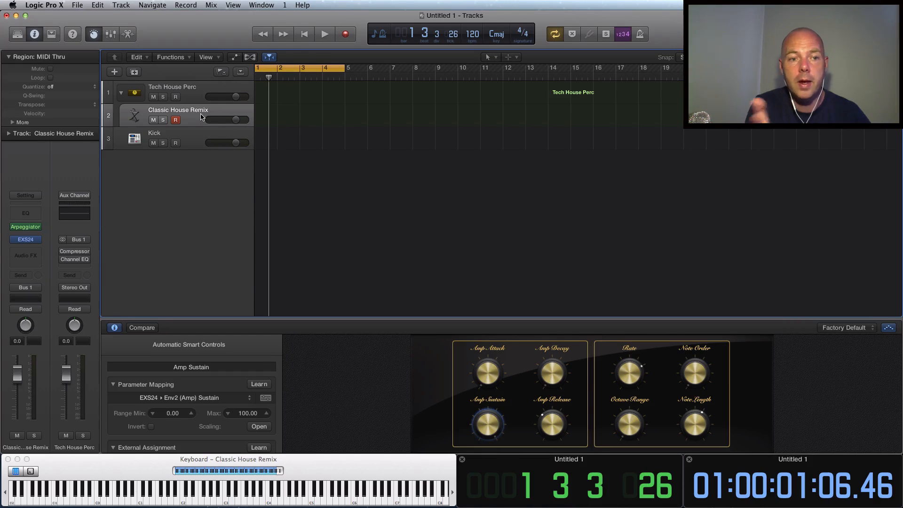
# Step: Map the first unmapped Smart Control knob of Tech House Perc to the Classic House Remix Arpeggiator's Swing parameter
pyautogui.click(198, 95)
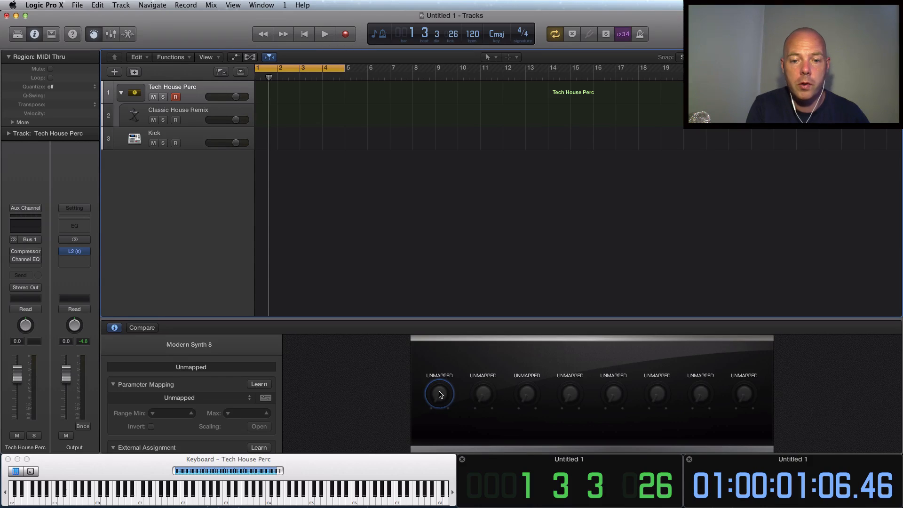
pyautogui.click(179, 399)
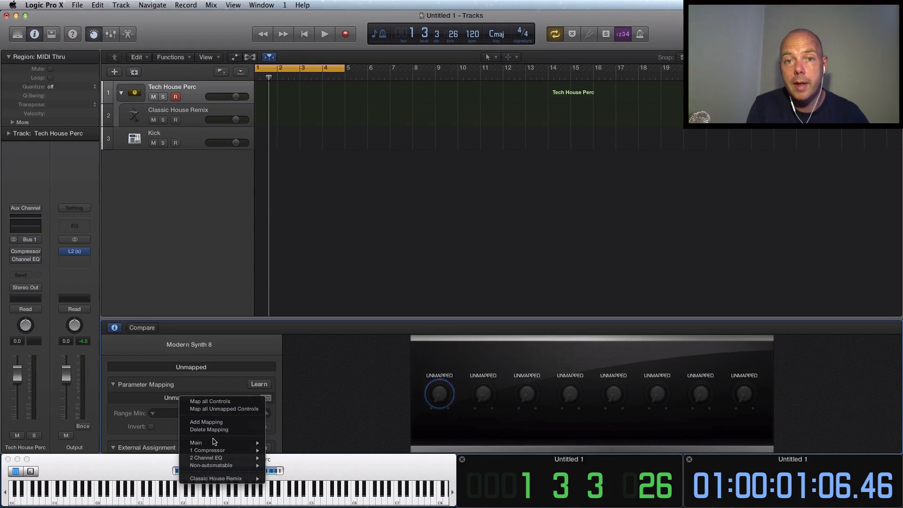
pyautogui.moveTo(216, 444)
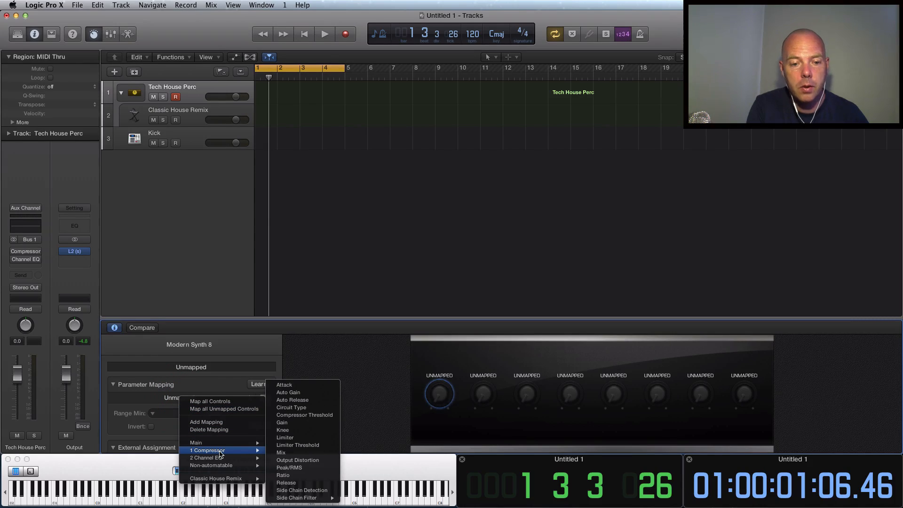
pyautogui.moveTo(229, 478)
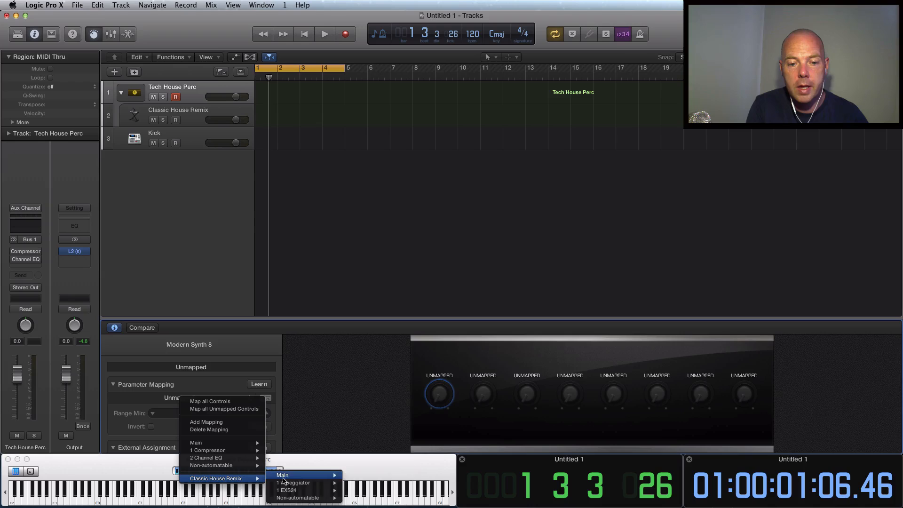
pyautogui.moveTo(305, 485)
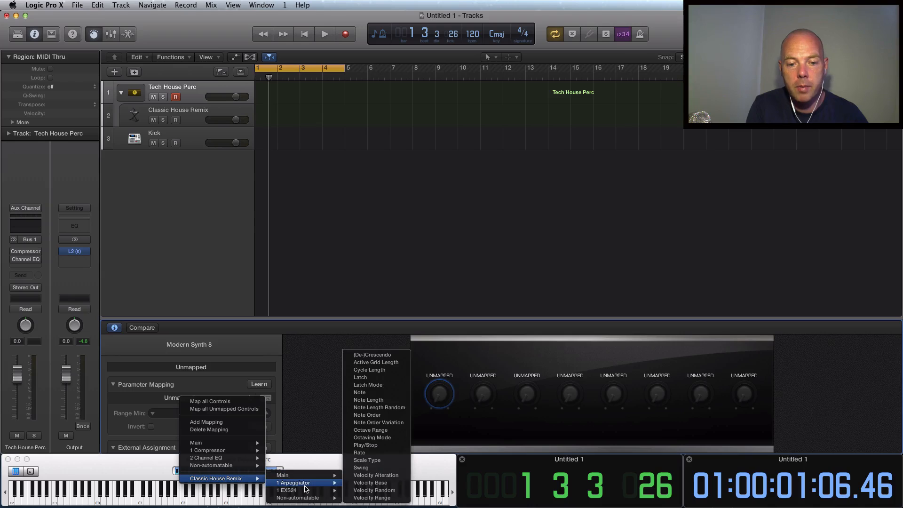
pyautogui.click(378, 468)
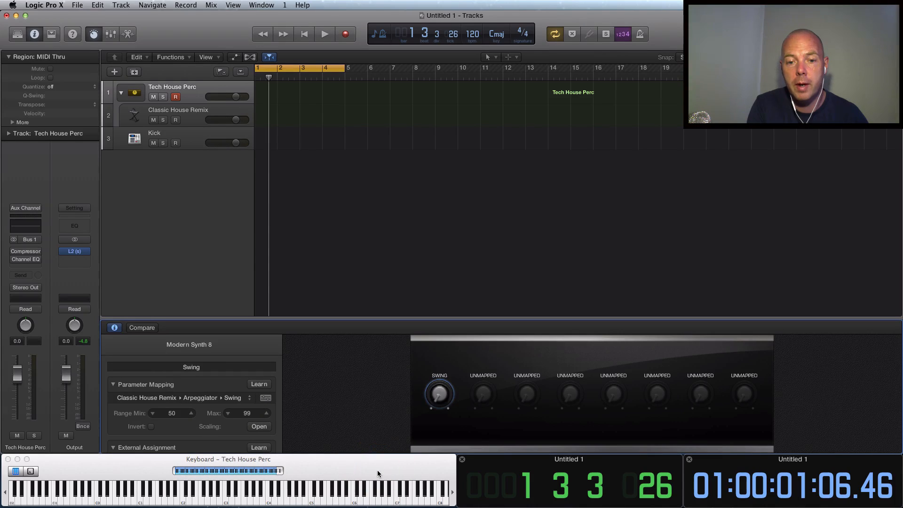
# Step: Audition the Swing knob by turning it up and down while the arpeggiated notes sound
pyautogui.click(440, 394)
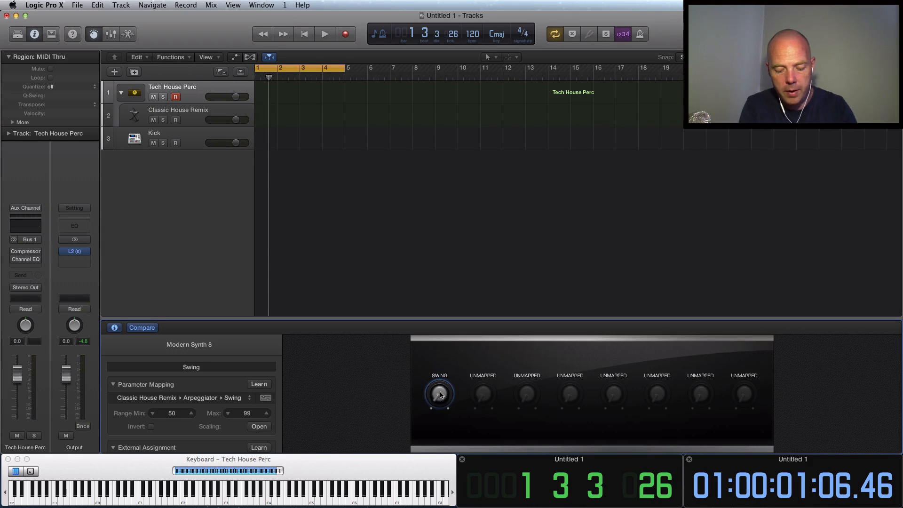
pyautogui.click(441, 394)
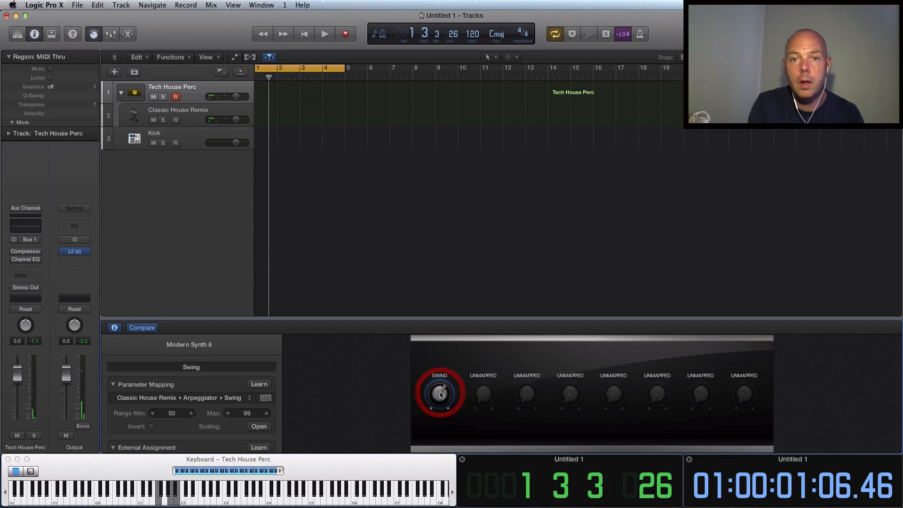
pyautogui.moveTo(440, 394); pyautogui.dragTo(443, 425)
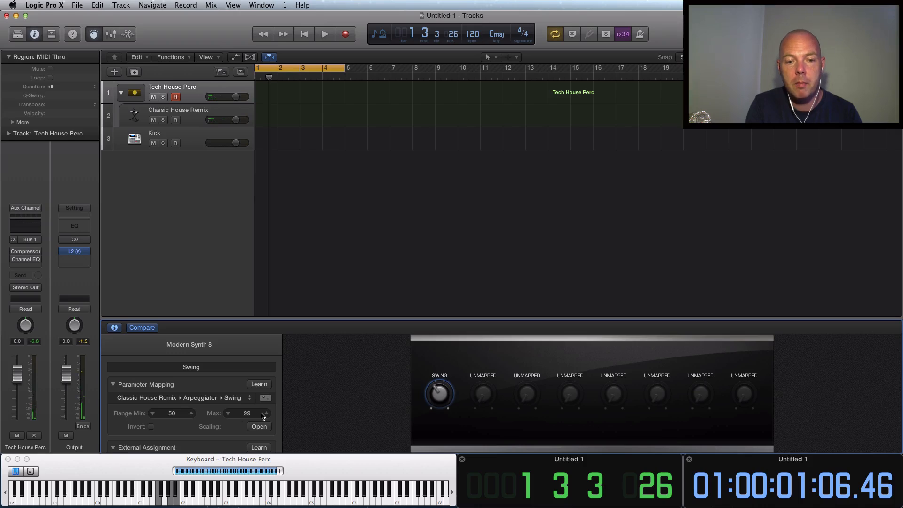
# Step: Lower the maximum range of the Swing knob's mapping to 70, testing the knob at its upper end
pyautogui.click(228, 414)
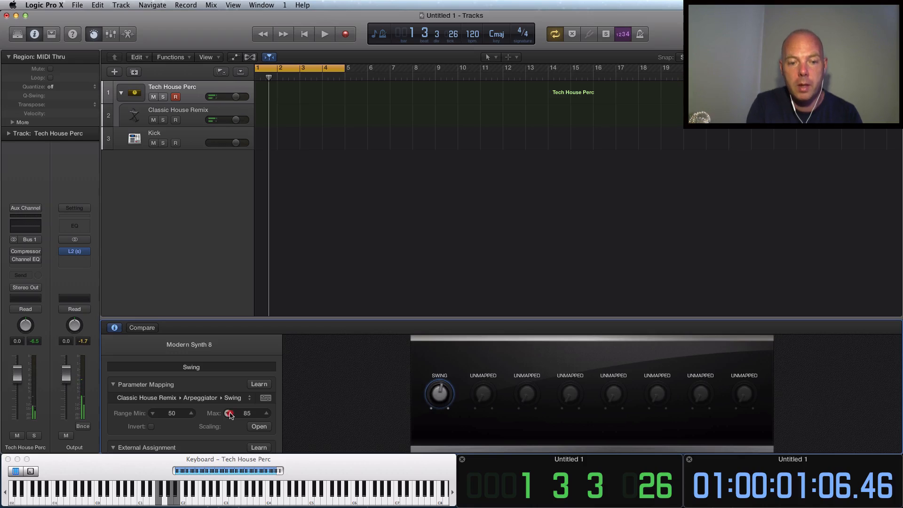
pyautogui.click(229, 414)
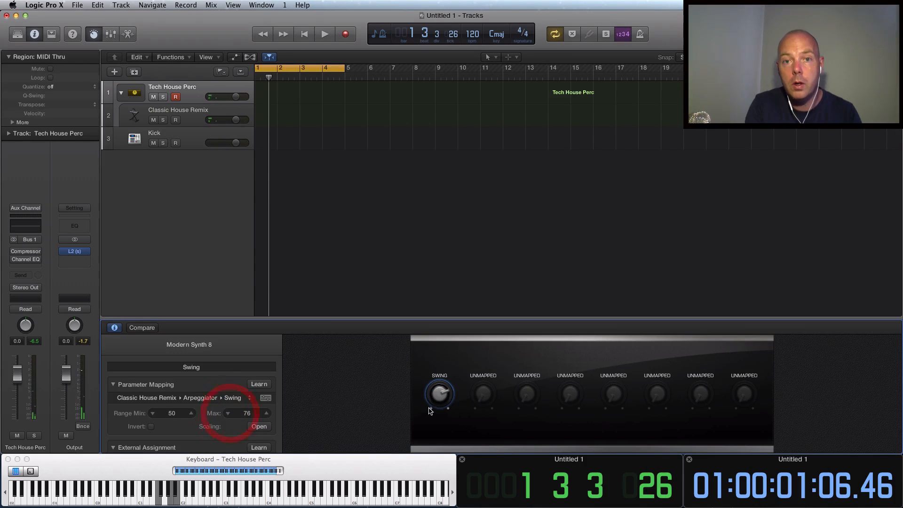
pyautogui.moveTo(438, 394); pyautogui.dragTo(440, 361)
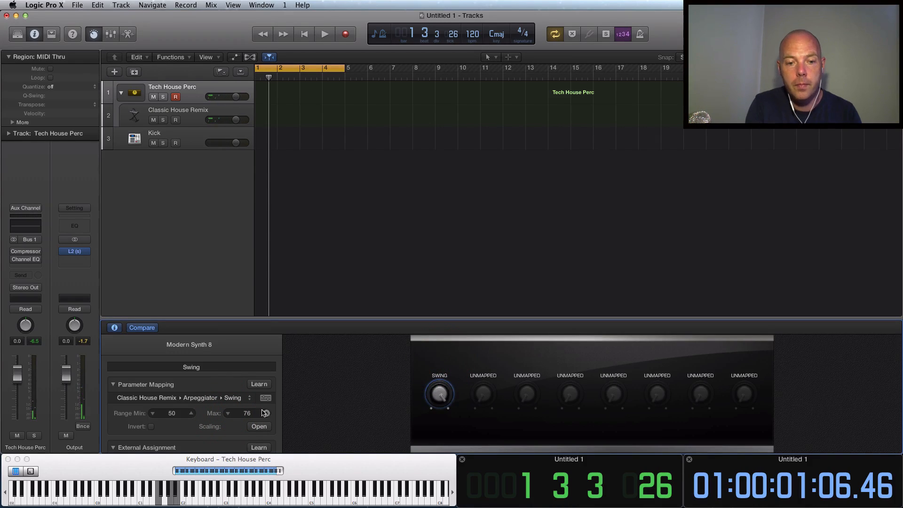
pyautogui.click(228, 414)
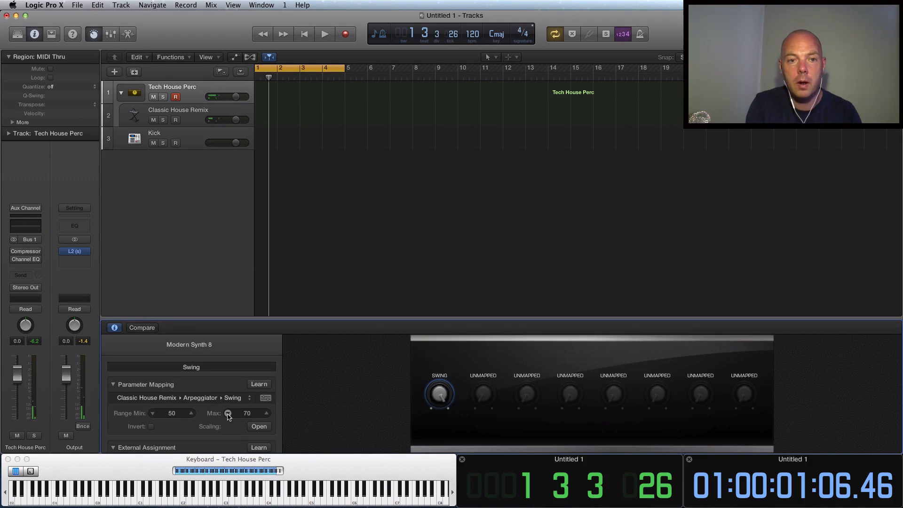
# Step: Play the groove with the kick and turn the Swing knob down to about the middle of its range
pyautogui.press('space')
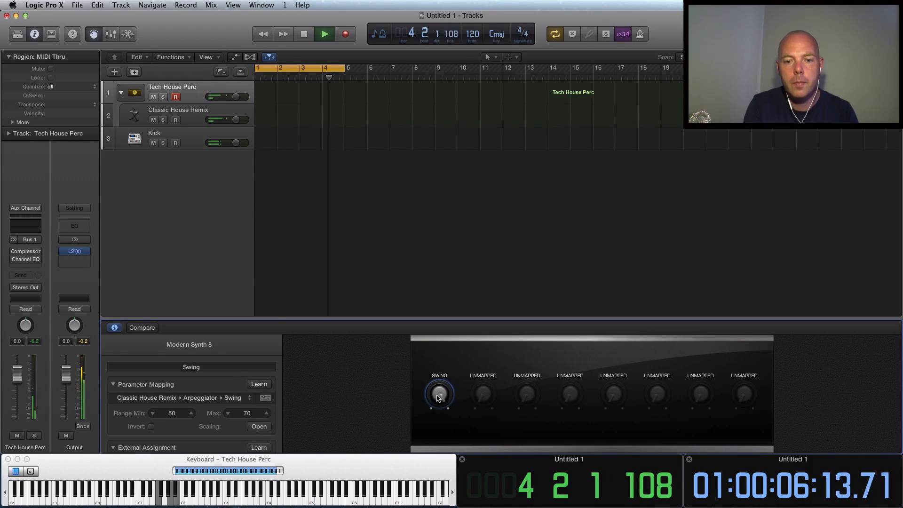
pyautogui.moveTo(440, 403); pyautogui.dragTo(447, 451)
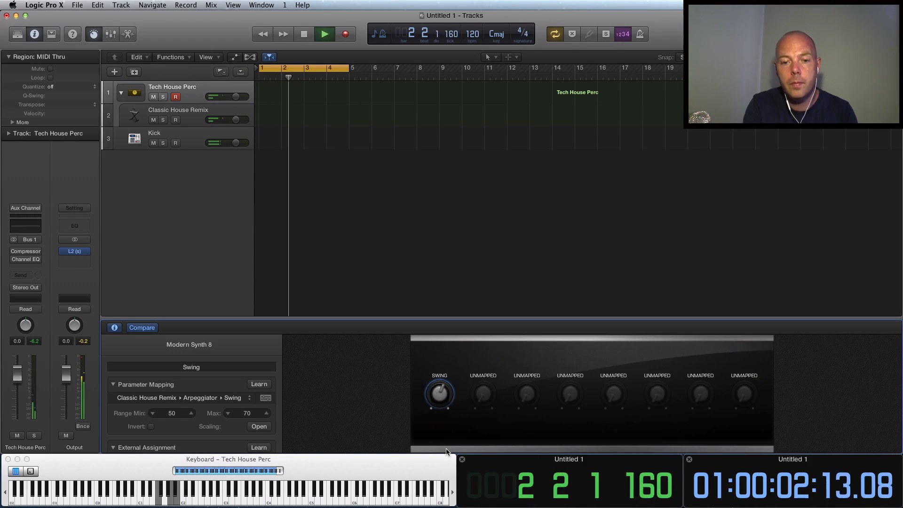
pyautogui.click(440, 400)
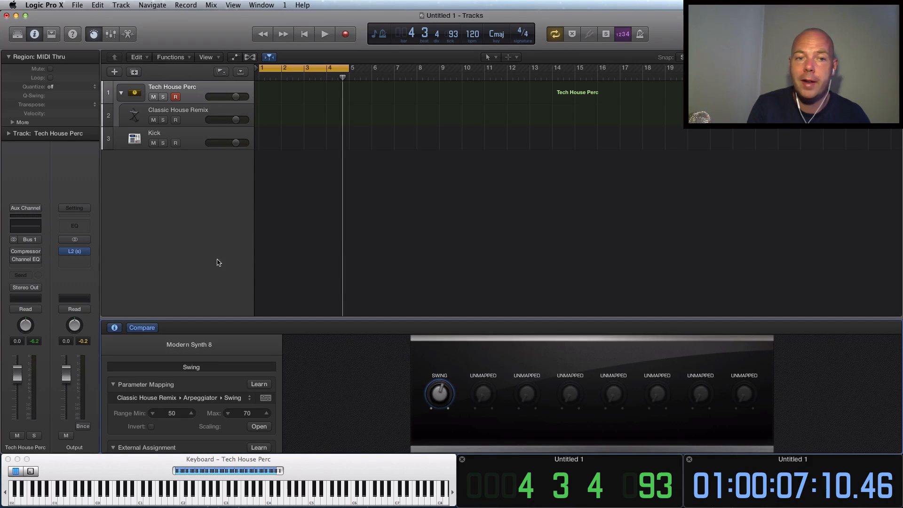
# Step: Record the held chord for the arpeggiator onto the Tech House Perc stack track over the four-bar cycle
pyautogui.click(197, 121)
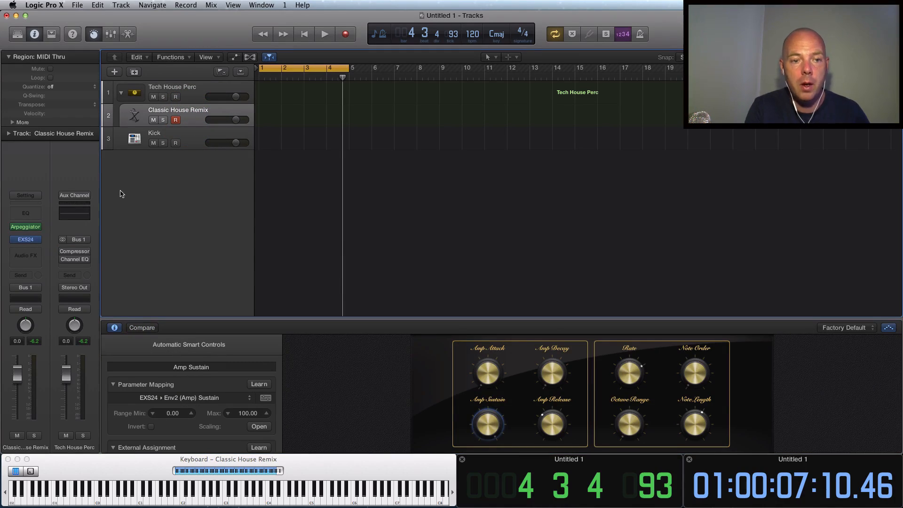
pyautogui.moveTo(29, 230)
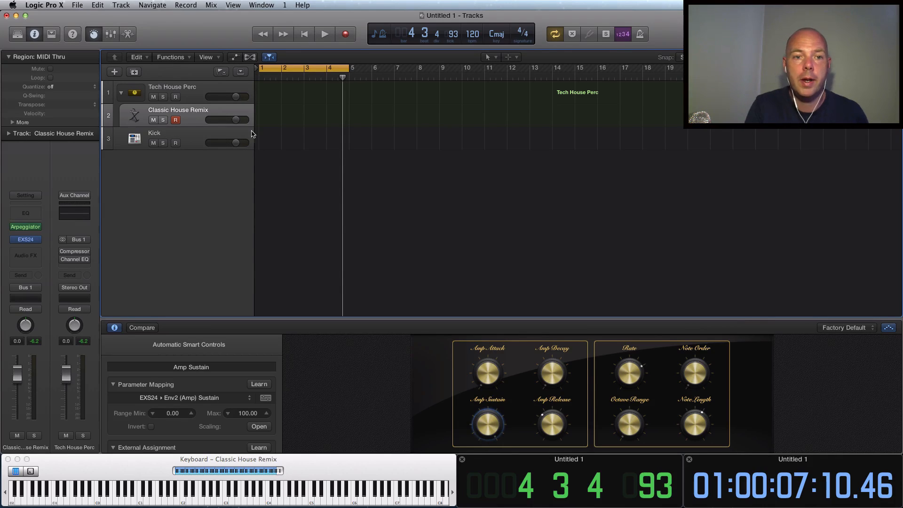
pyautogui.click(199, 93)
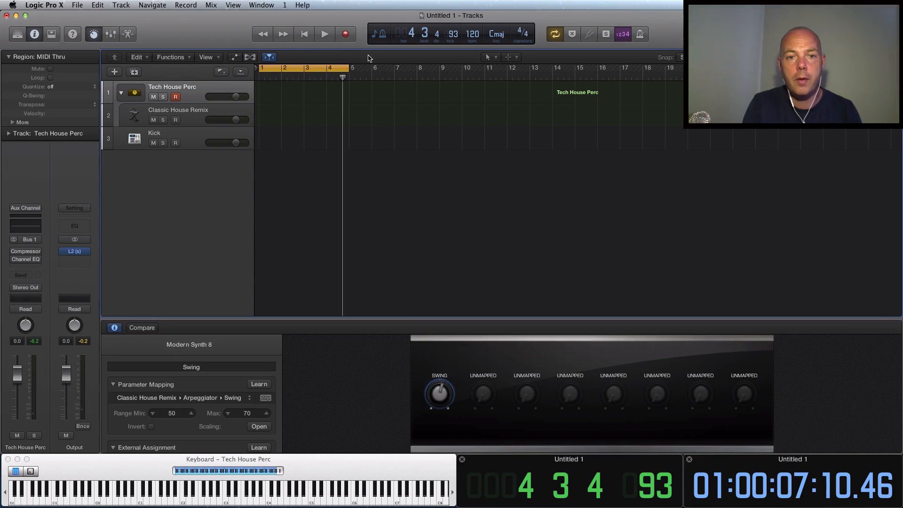
pyautogui.click(347, 34)
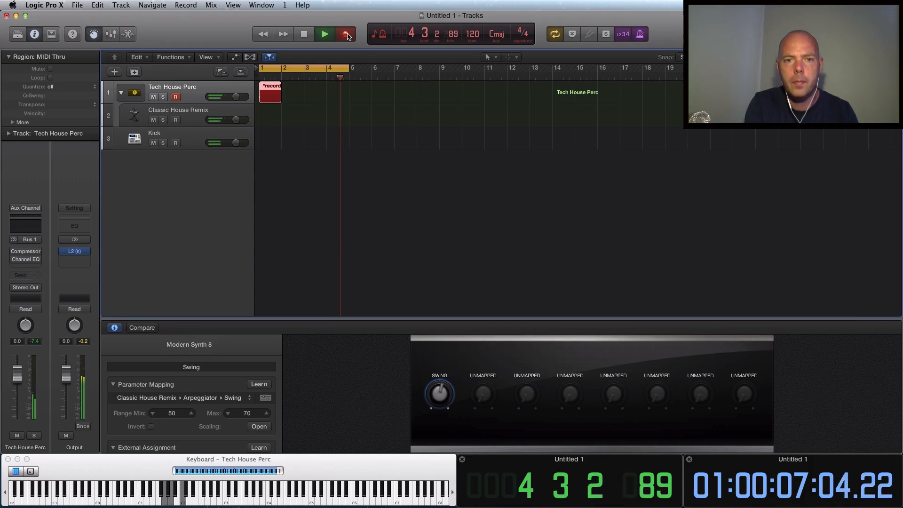
pyautogui.press('space')
# Step: Quantize all notes of the recorded Tech House Perc region to 1/16 Note in the Piano Roll and play it back
pyautogui.click(312, 85)
pyautogui.doubleClick(311, 86)
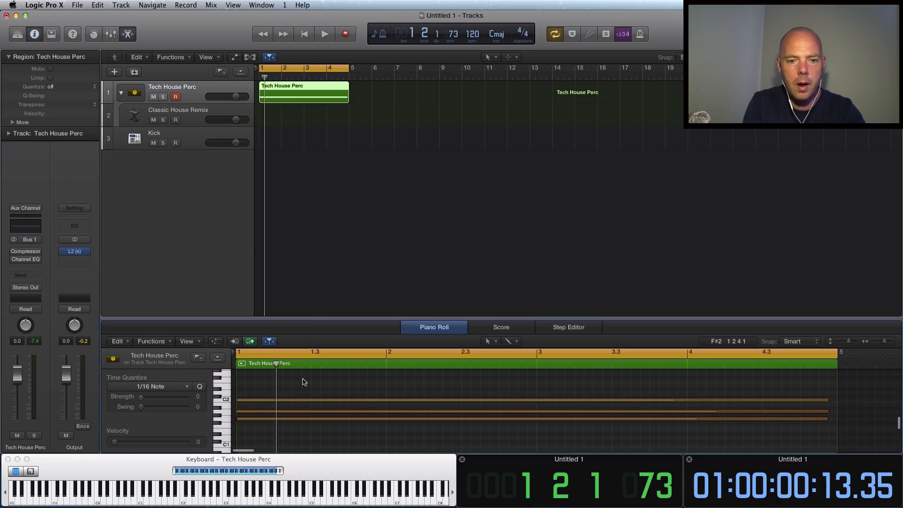
pyautogui.click(303, 381)
pyautogui.press('super+a')
pyautogui.click(199, 387)
pyautogui.press('space')
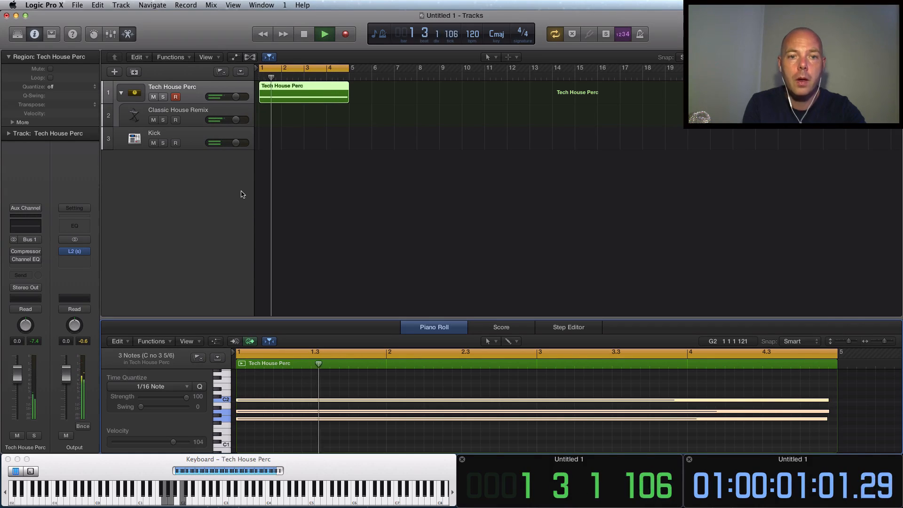
pyautogui.press('space')
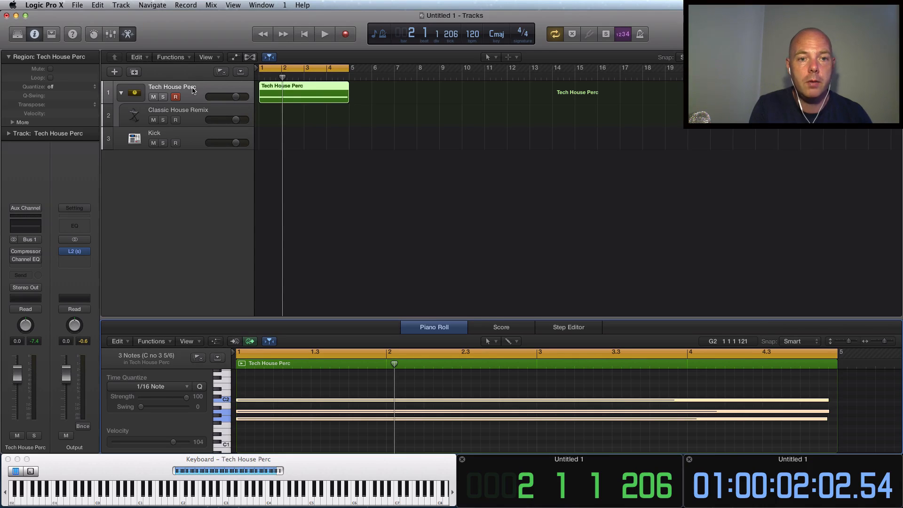
# Step: Show the Smart Controls of the Tech House Perc stack, comparing them with those of its Classic House Remix subtrack
pyautogui.click(138, 93)
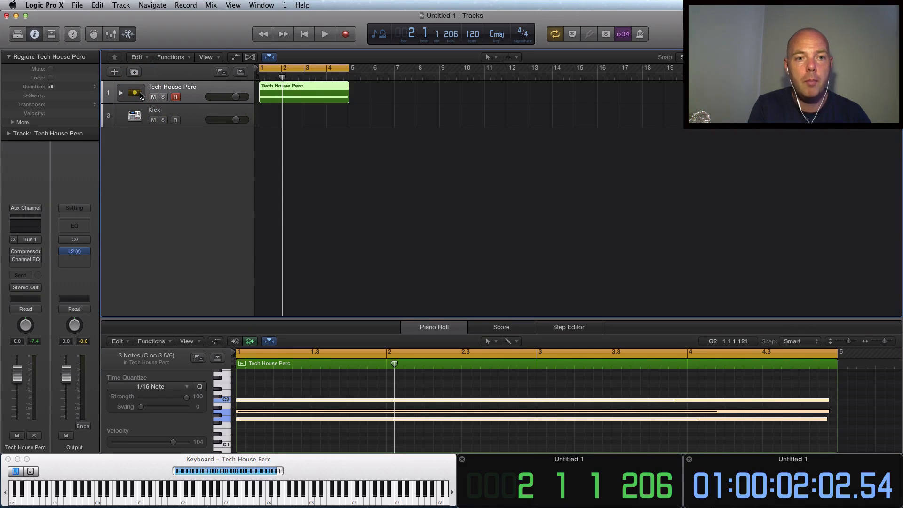
pyautogui.press('b')
pyautogui.click(123, 94)
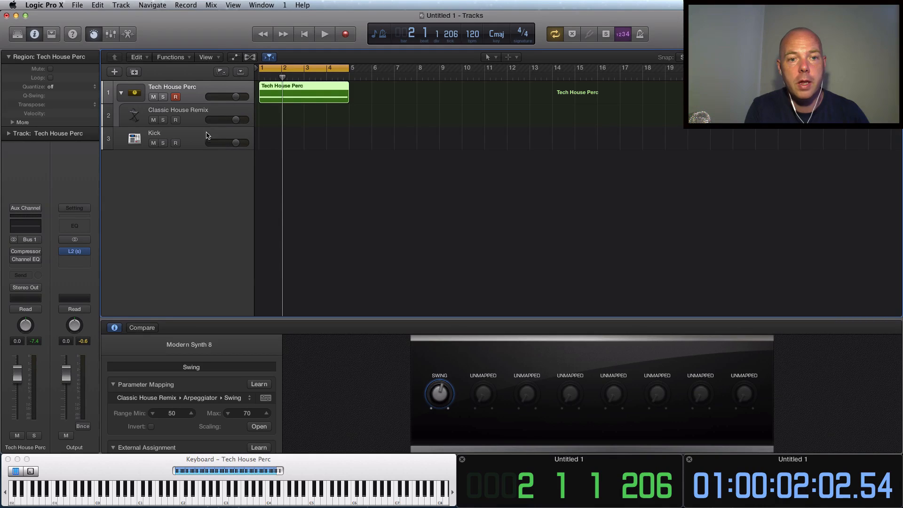
pyautogui.click(196, 115)
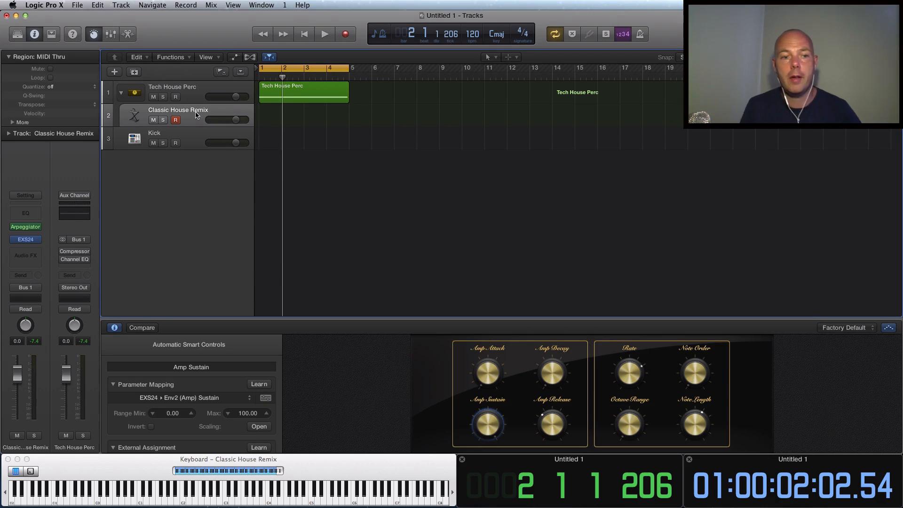
pyautogui.click(196, 97)
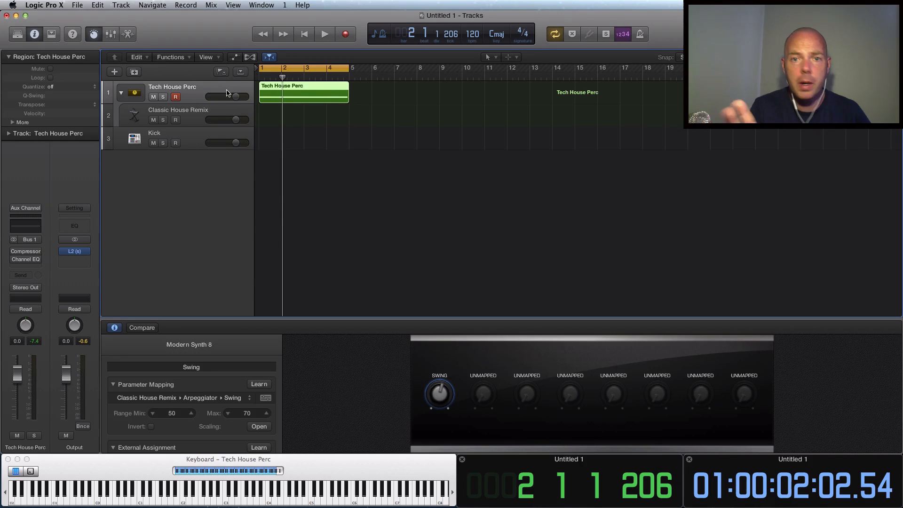
# Step: Insert a stereo PlatinumVerb reverb after the Channel EQ on the Tech House Perc stack and move its window clear of the tracks
pyautogui.click(32, 267)
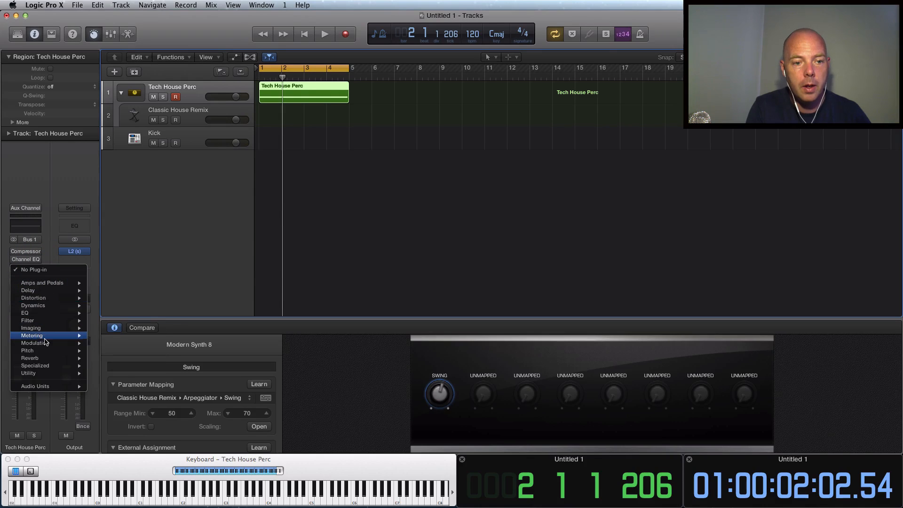
pyautogui.moveTo(47, 360)
pyautogui.moveTo(132, 366)
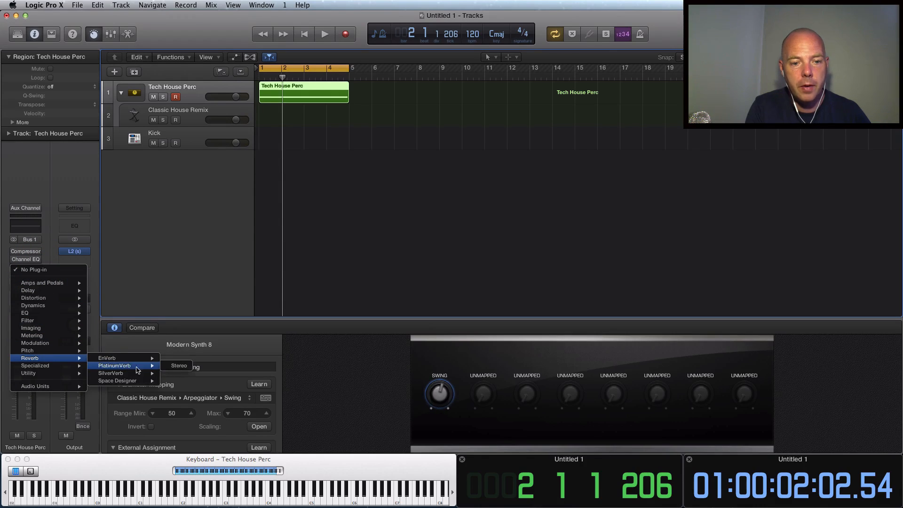
pyautogui.click(178, 366)
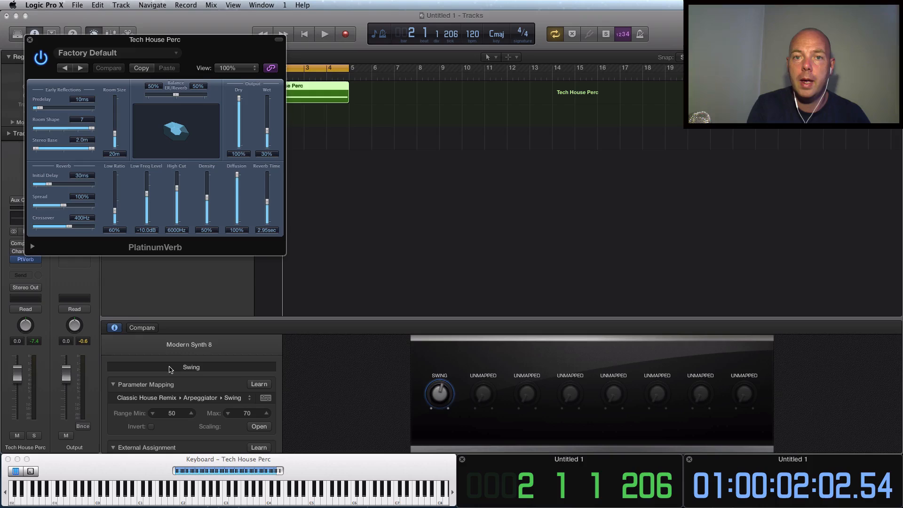
pyautogui.moveTo(202, 43); pyautogui.dragTo(700, 55)
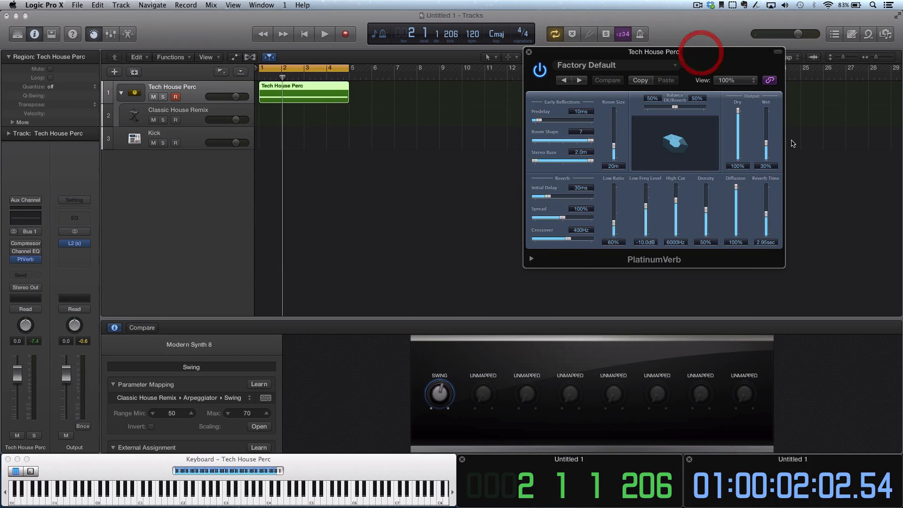
# Step: Set PlatinumVerb's Wet to 100%, Reverb Time to 14.00 sec and High Cut to 12000 Hz, and play the groove through it
pyautogui.moveTo(766, 146); pyautogui.dragTo(767, 110)
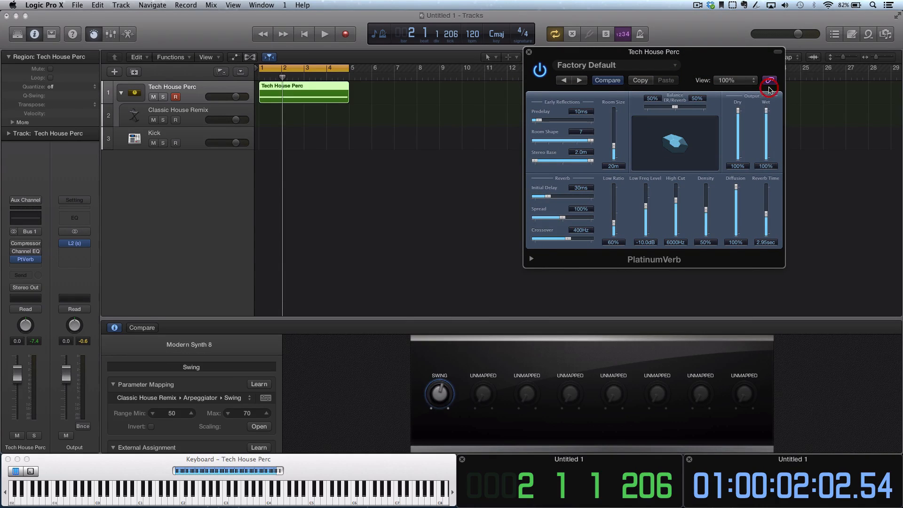
pyautogui.moveTo(767, 214); pyautogui.dragTo(766, 190)
pyautogui.moveTo(676, 200); pyautogui.dragTo(680, 166)
pyautogui.press('space')
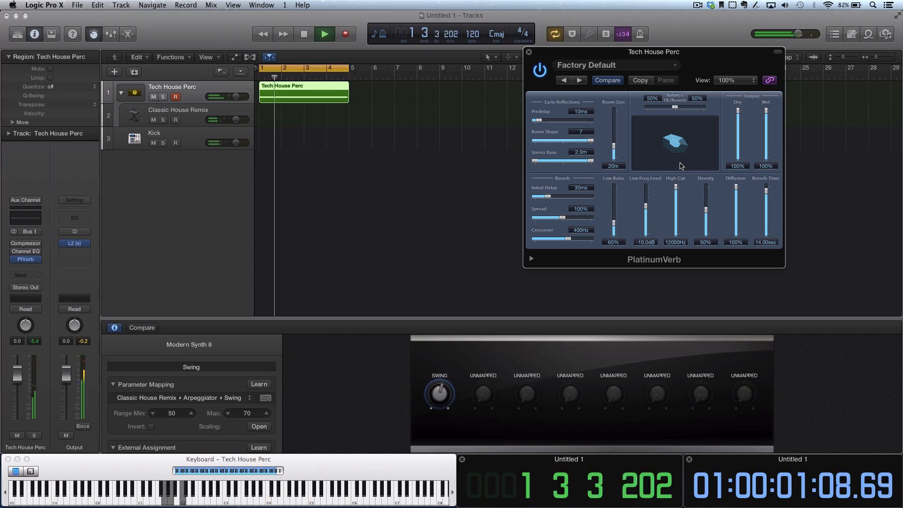
pyautogui.press('space')
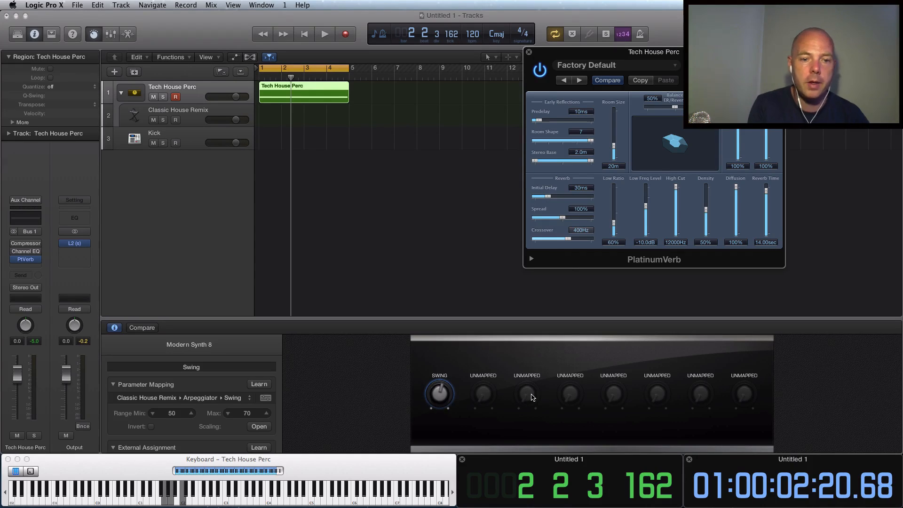
# Step: Map the first unmapped Smart Control knob, beside Swing, to PlatinumVerb's Wet parameter
pyautogui.click(484, 395)
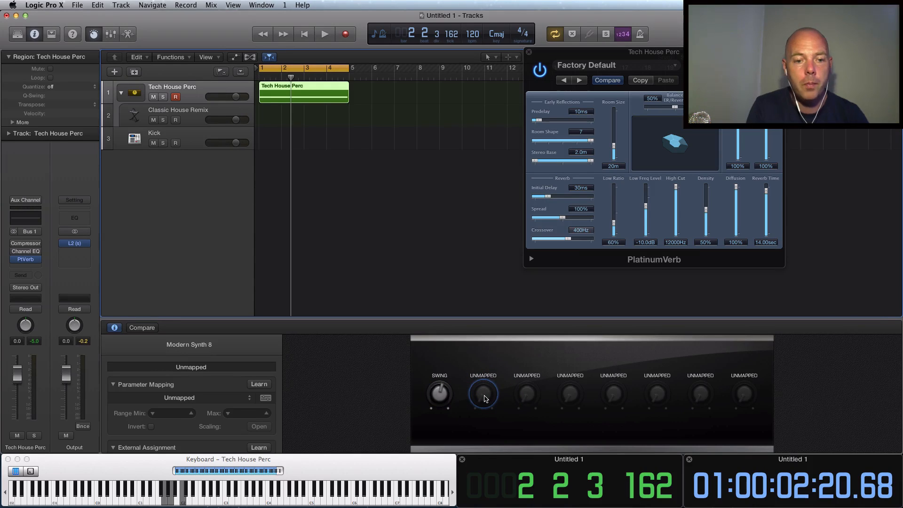
pyautogui.click(205, 399)
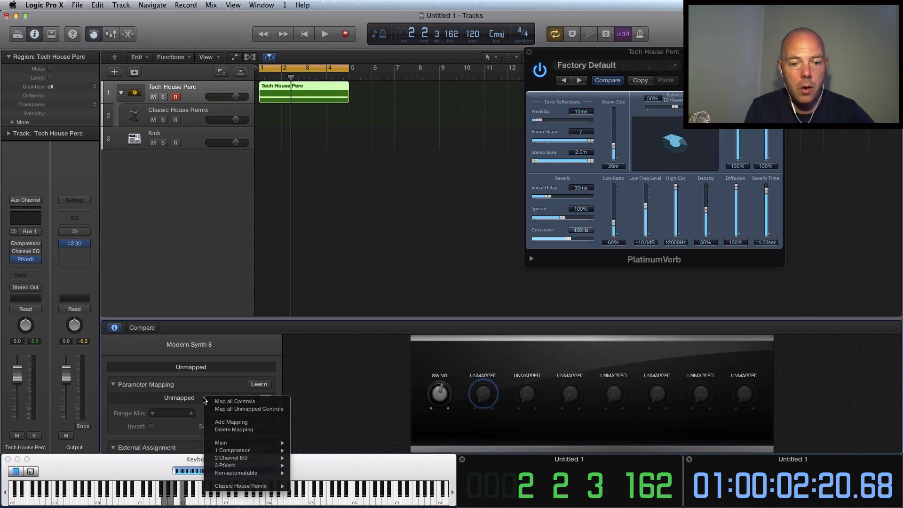
pyautogui.moveTo(236, 466)
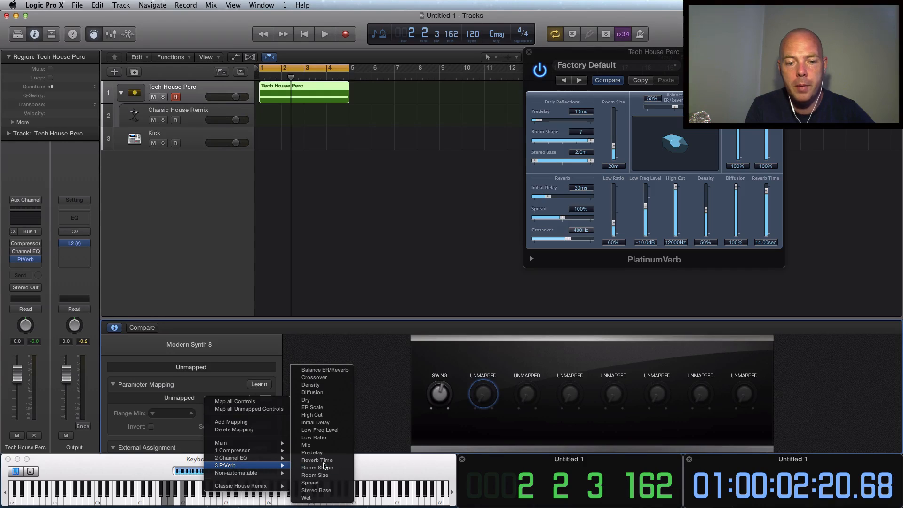
pyautogui.click(307, 497)
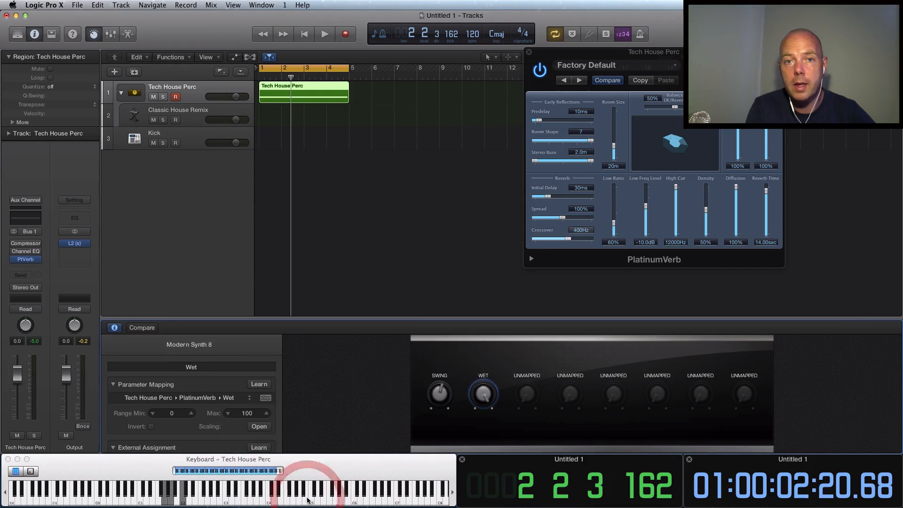
# Step: Test the Wet knob against the PlatinumVerb window, moved into view, and bring the wet level down to about 1%
pyautogui.moveTo(481, 399); pyautogui.dragTo(489, 462)
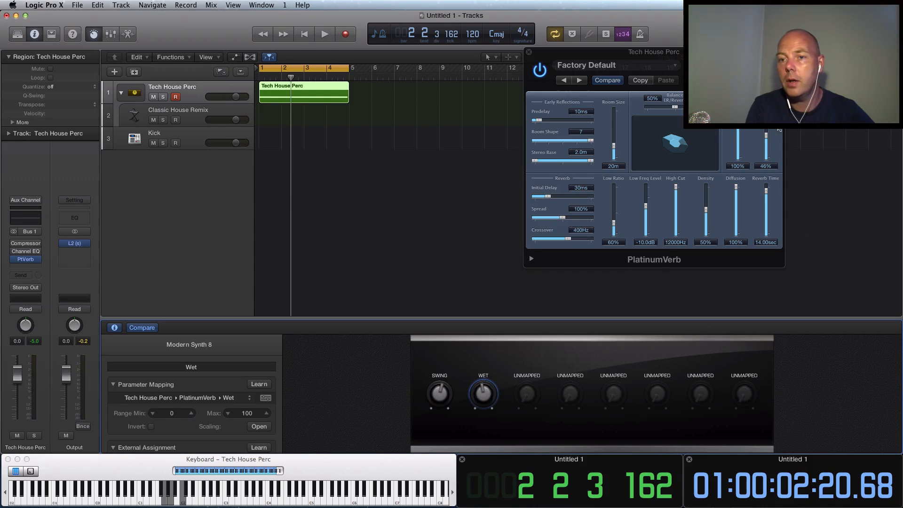
pyautogui.moveTo(724, 59); pyautogui.dragTo(582, 59)
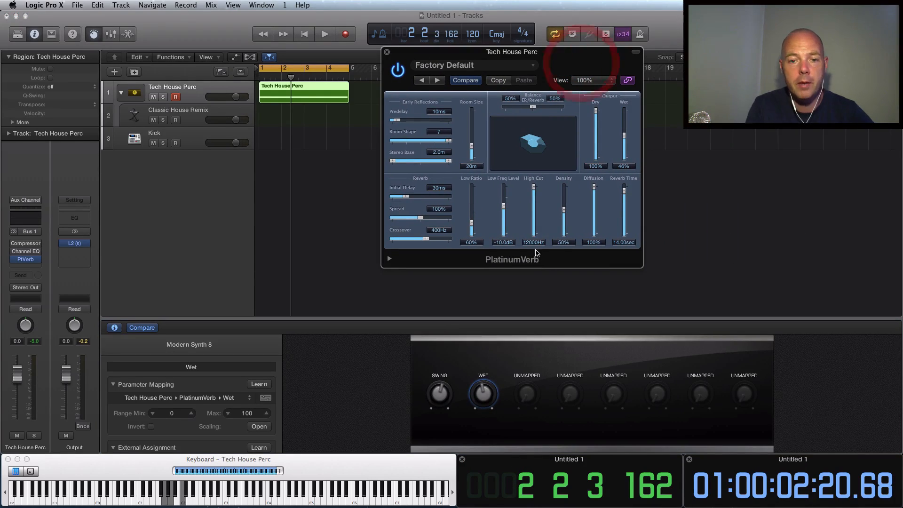
pyautogui.moveTo(487, 397); pyautogui.dragTo(494, 354)
pyautogui.moveTo(480, 470)
pyautogui.mouseDown()
pyautogui.moveTo(493, 347)
pyautogui.moveTo(465, 463)
pyautogui.mouseUp()
# Step: Play the groove while sweeping the Wet knob up and down, and return the wet level to 0%
pyautogui.press('space')
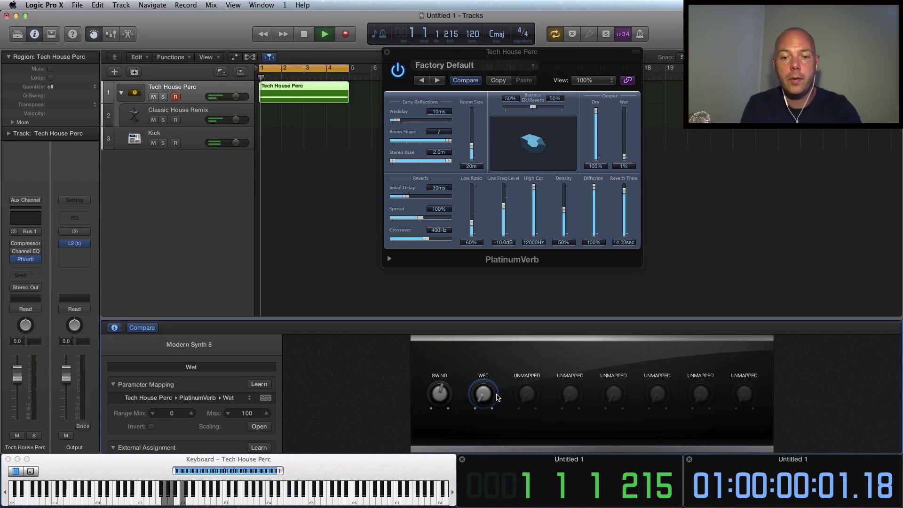
pyautogui.moveTo(485, 396); pyautogui.dragTo(499, 276)
pyautogui.moveTo(477, 385); pyautogui.dragTo(477, 470)
pyautogui.click(478, 391)
pyautogui.press('space')
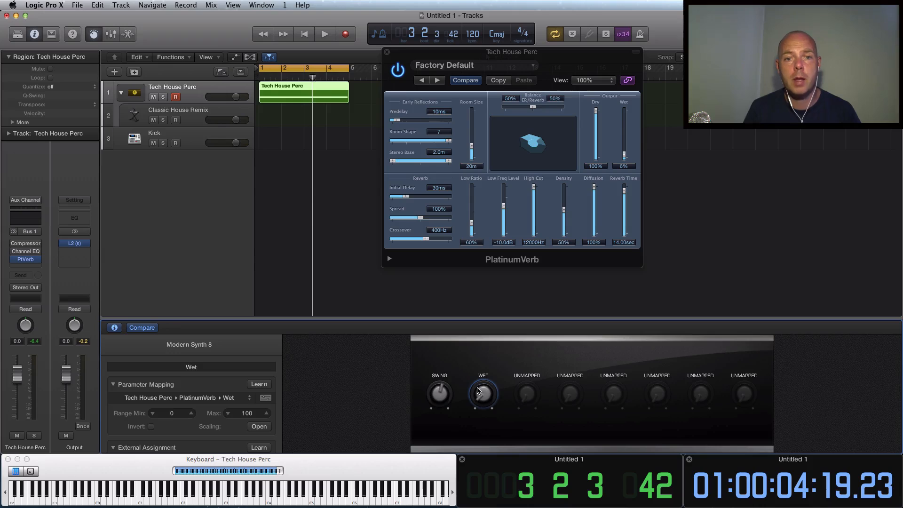
pyautogui.moveTo(477, 391); pyautogui.dragTo(480, 427)
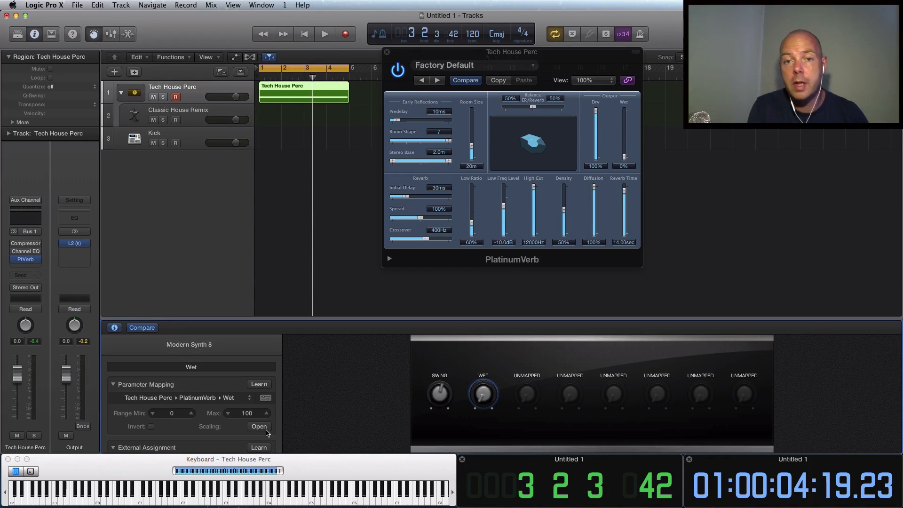
# Step: Open the scaling graph for the Wet mapping, try its preset curves and choose the rising S-shaped curve
pyautogui.click(259, 426)
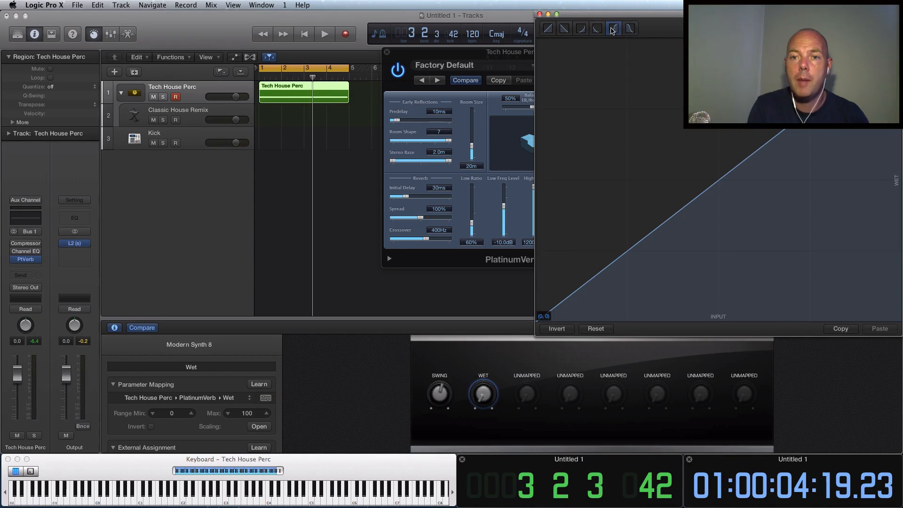
pyautogui.click(597, 29)
pyautogui.click(581, 28)
pyautogui.click(565, 28)
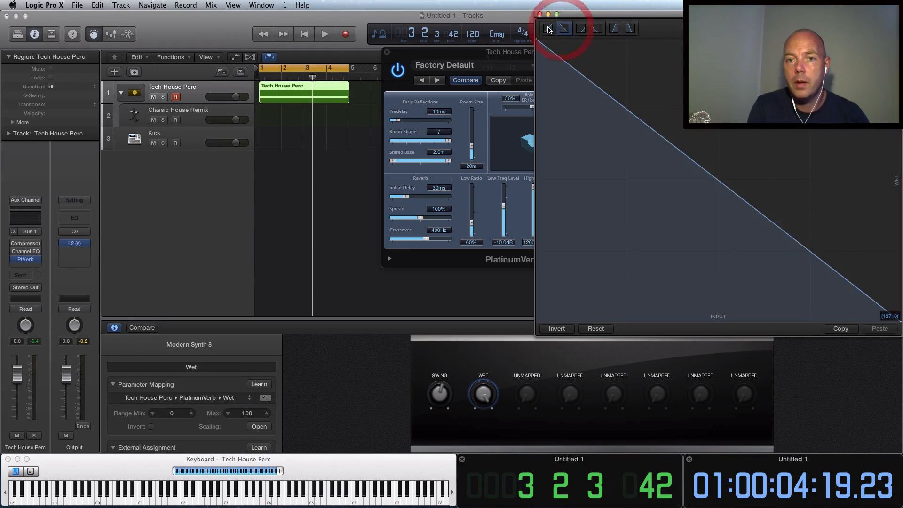
pyautogui.click(549, 29)
pyautogui.click(581, 28)
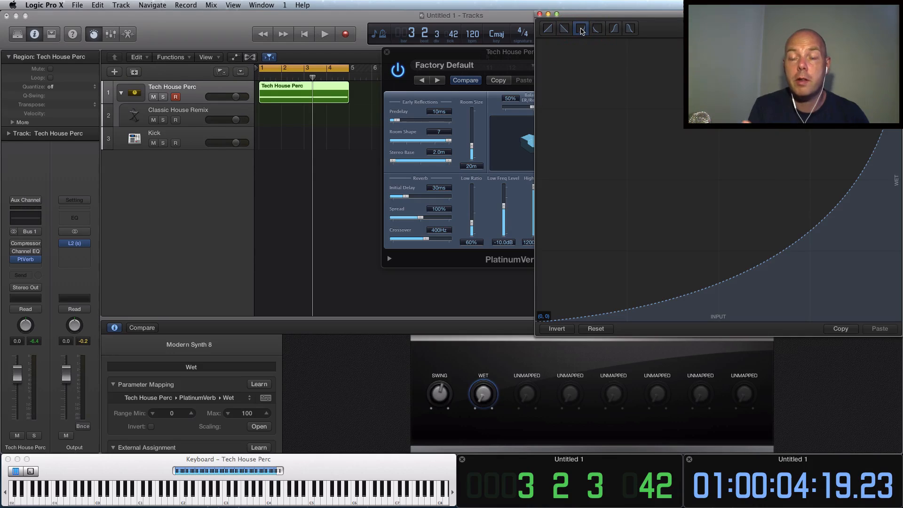
pyautogui.click(614, 28)
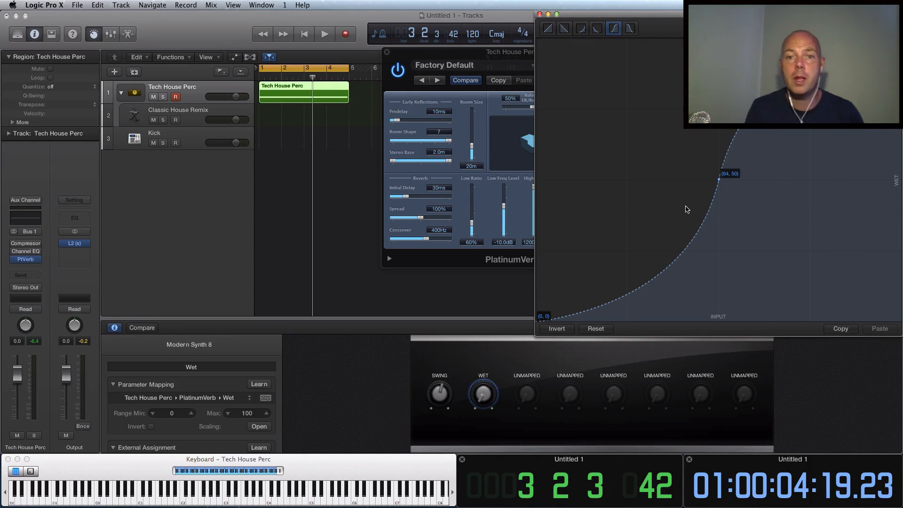
# Step: Move the PlatinumVerb window away from the scaling graph and play the groove to test the Wet knob, leaving it at 0%
pyautogui.click(487, 392)
pyautogui.moveTo(470, 57); pyautogui.dragTo(175, 72)
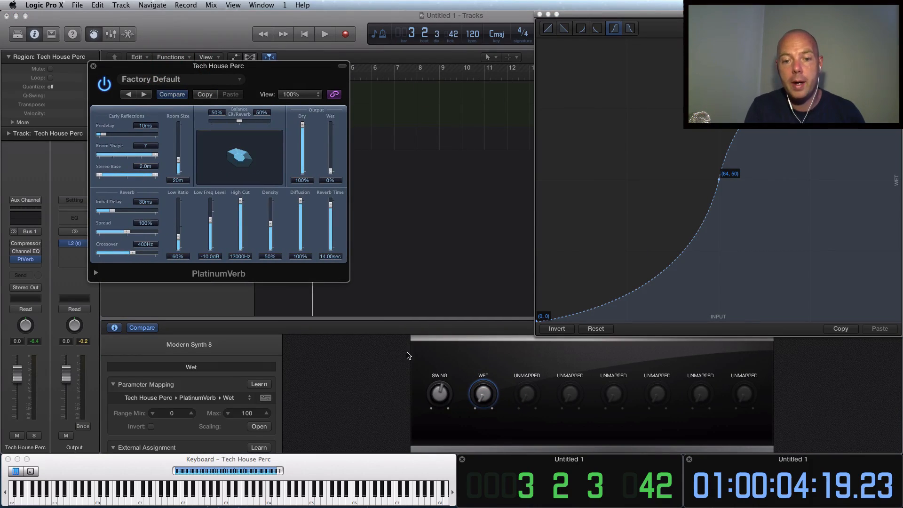
pyautogui.moveTo(479, 394); pyautogui.dragTo(490, 450)
pyautogui.press('space')
pyautogui.press('space')
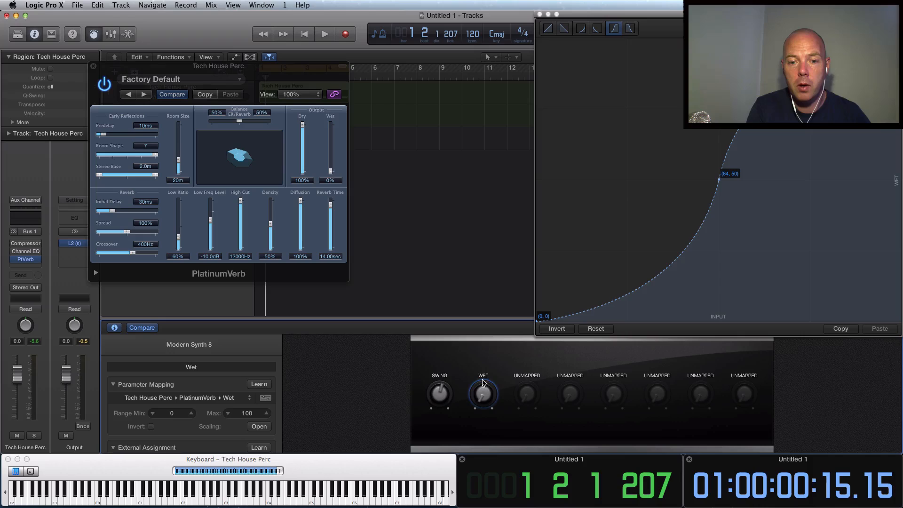
# Step: Rename the Wet knob as REVERB WETNESS (INSERT)
pyautogui.click(483, 373)
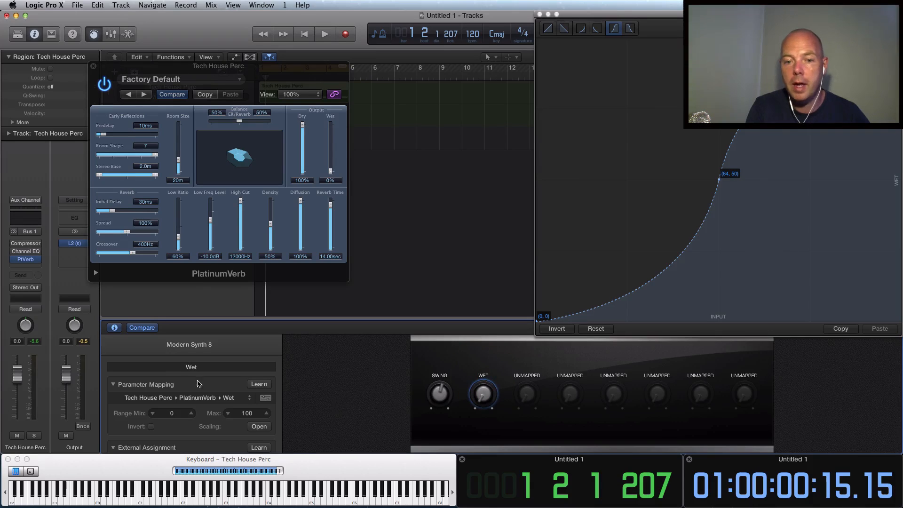
pyautogui.click(190, 367)
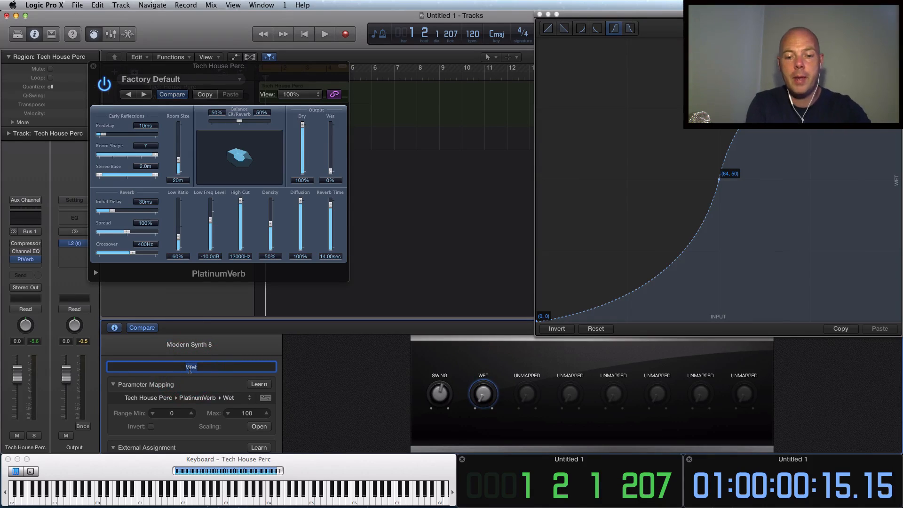
pyautogui.write('REVE')
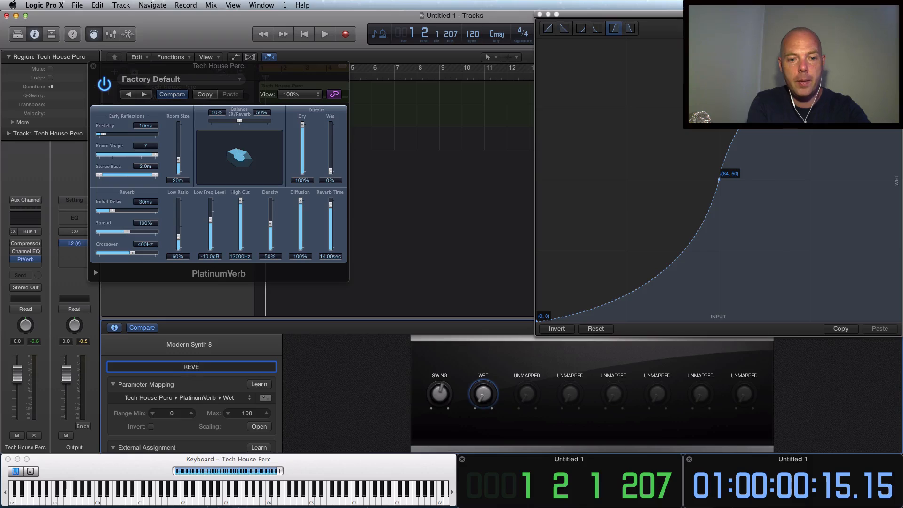
pyautogui.write('RB DRY')
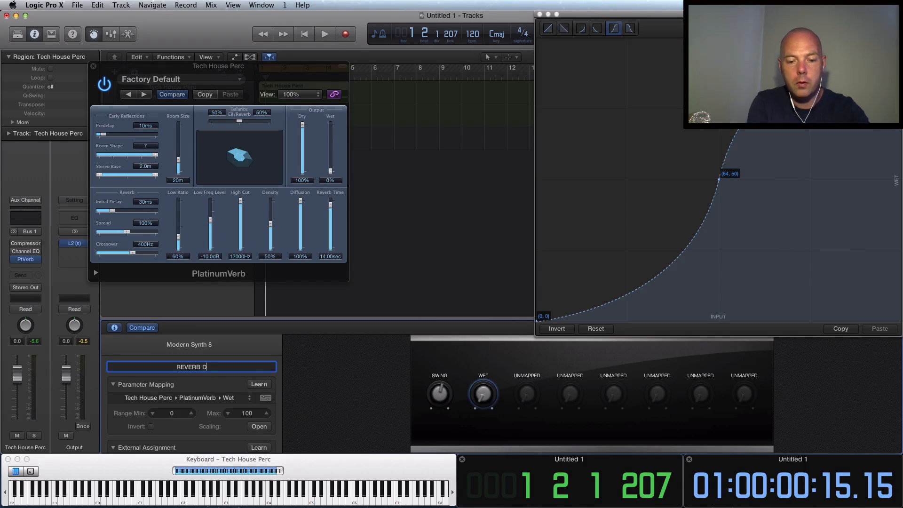
pyautogui.press('BackSpace')
pyautogui.press('BackSpace')
pyautogui.press('BackSpace')
pyautogui.write('WETNESS (')
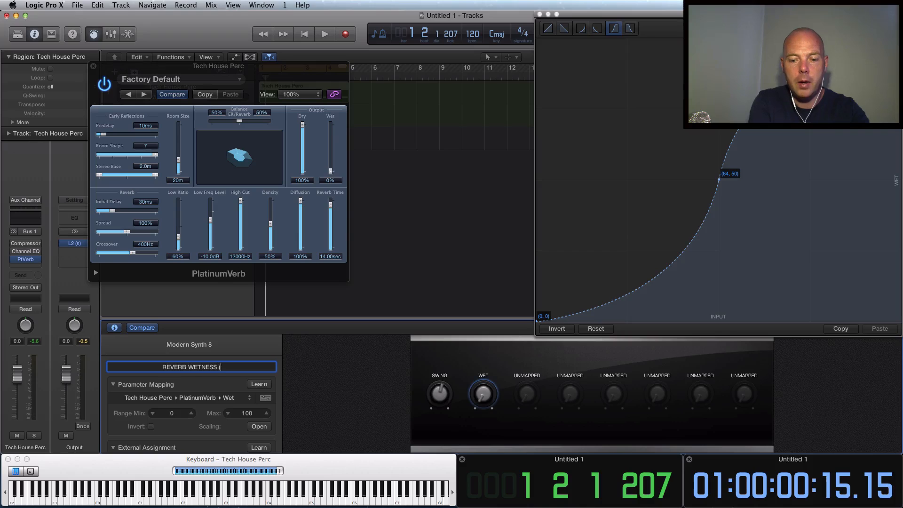
pyautogui.write('INSERT)')
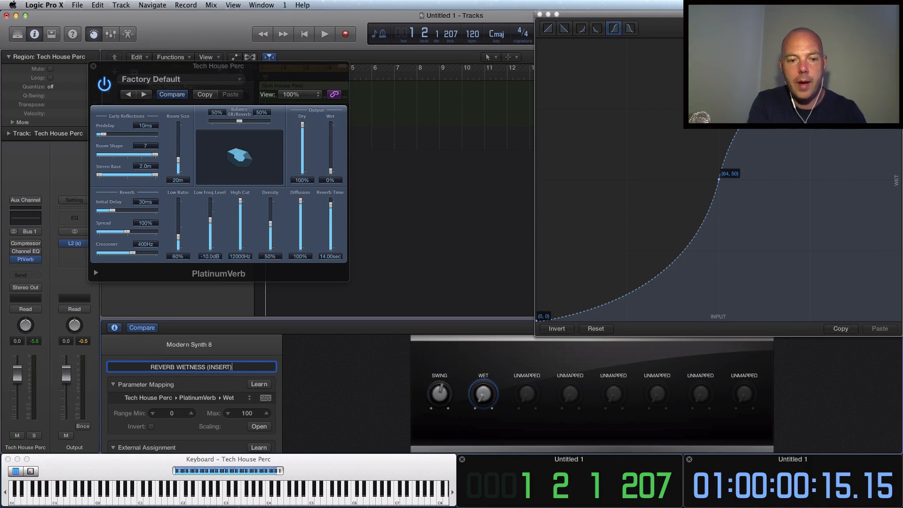
pyautogui.press('Return')
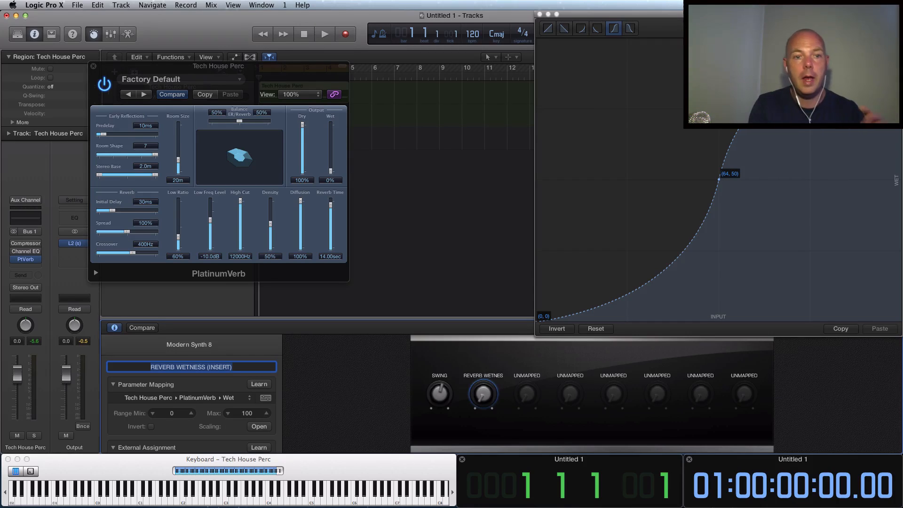
# Step: Add a Bus 2 send to the Tech House Perc channel and copy its PlatinumVerb insert onto Aux 2
pyautogui.click(93, 66)
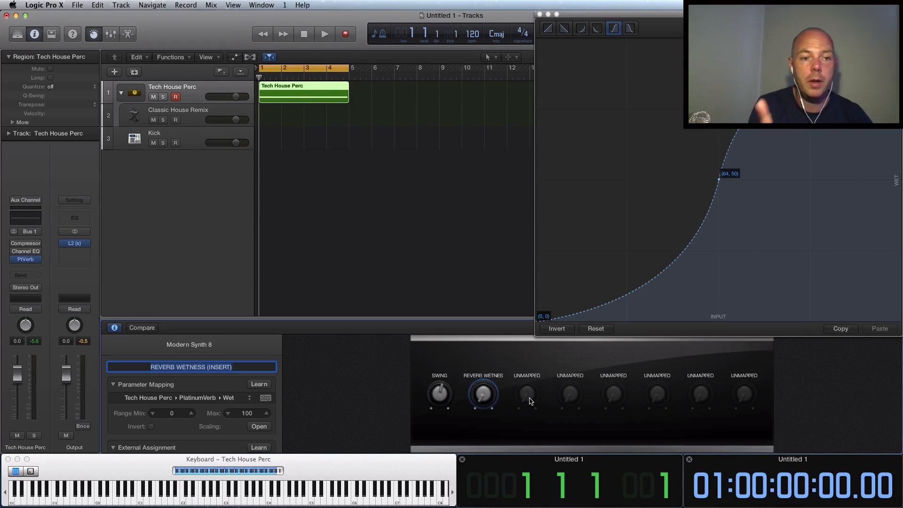
pyautogui.click(28, 277)
pyautogui.moveTo(60, 323)
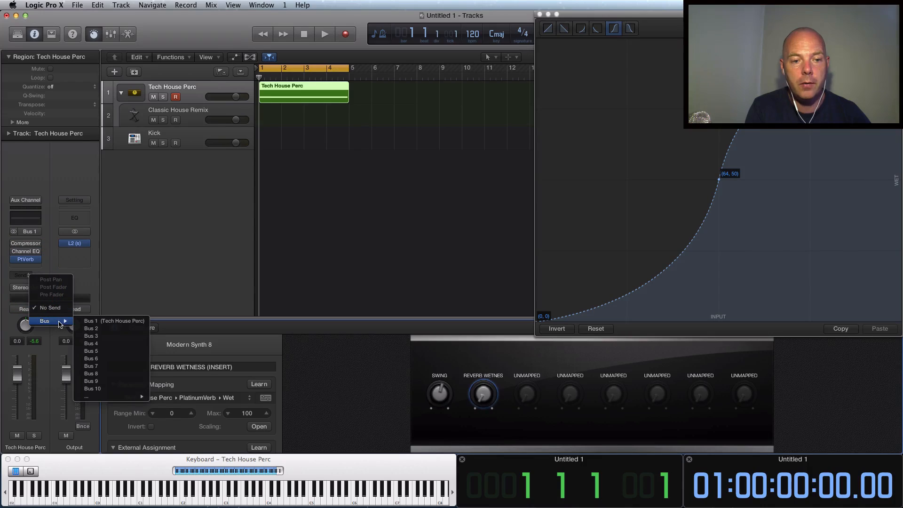
pyautogui.click(105, 329)
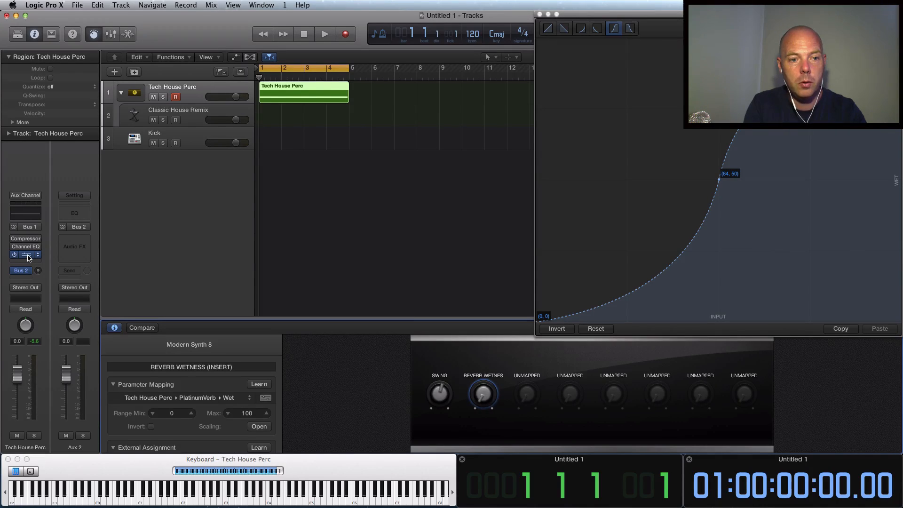
pyautogui.moveTo(28, 257); pyautogui.dragTo(74, 255)
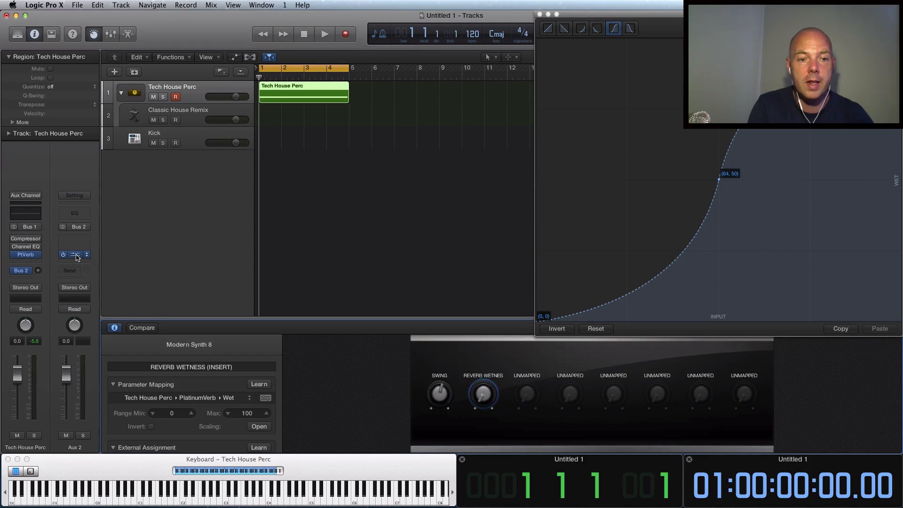
# Step: Set the Wet output of the PlatinumVerb on Aux 2 to 100% and close its window
pyautogui.click(77, 256)
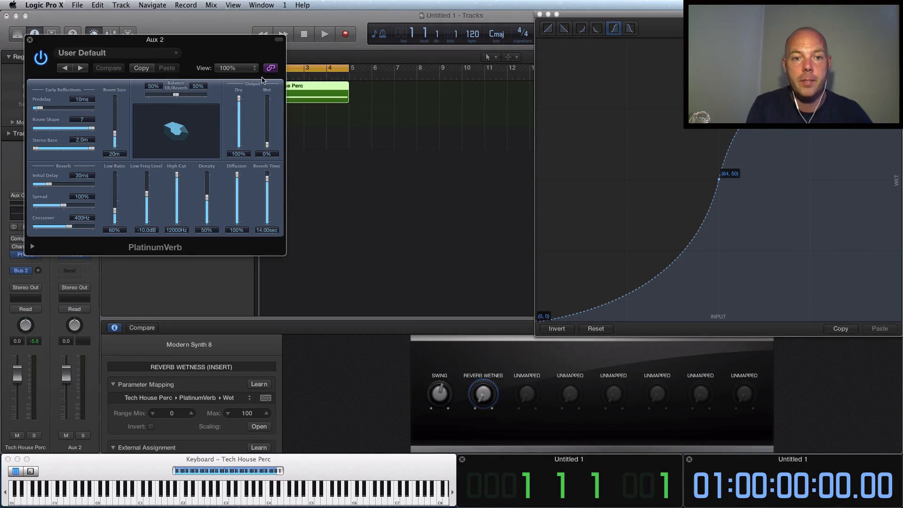
pyautogui.moveTo(265, 143); pyautogui.dragTo(266, 98)
pyautogui.click(270, 67)
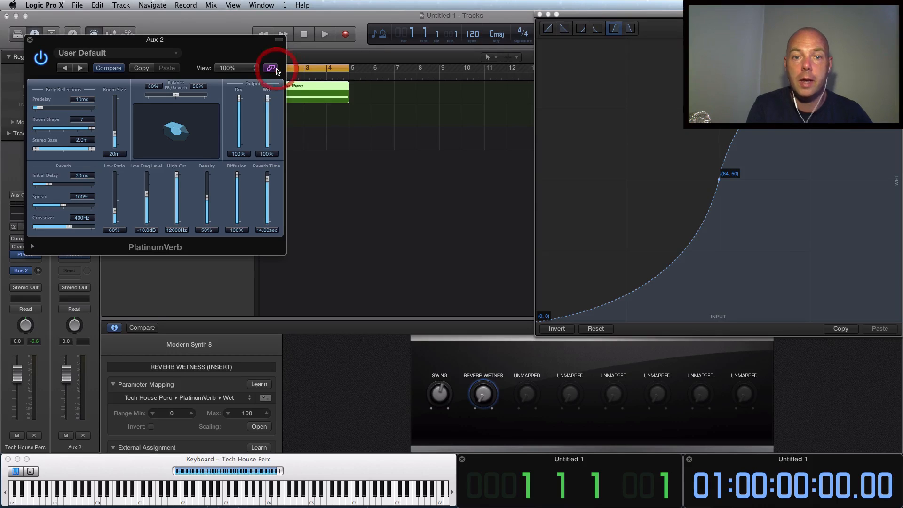
pyautogui.click(29, 40)
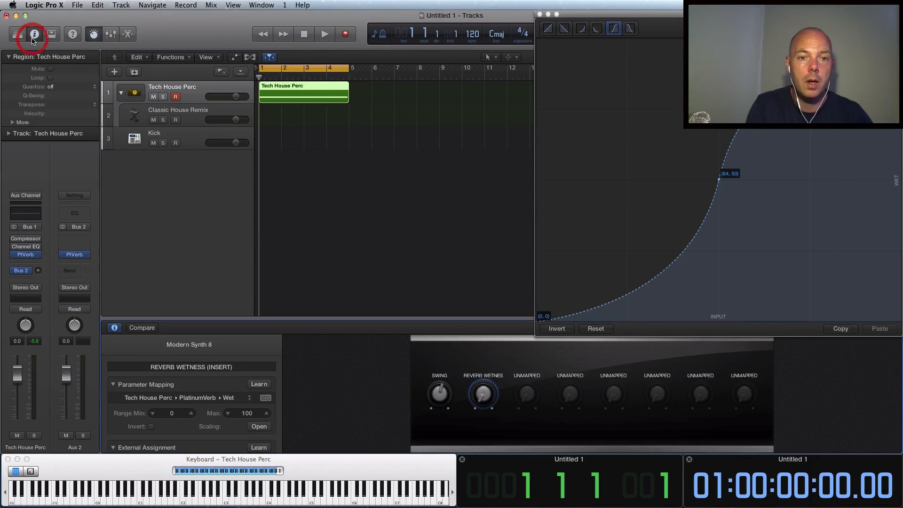
# Step: Reopen the Aux 2 PlatinumVerb and turn the insert reverb wetness knob to check whether it affects this copy
pyautogui.click(75, 255)
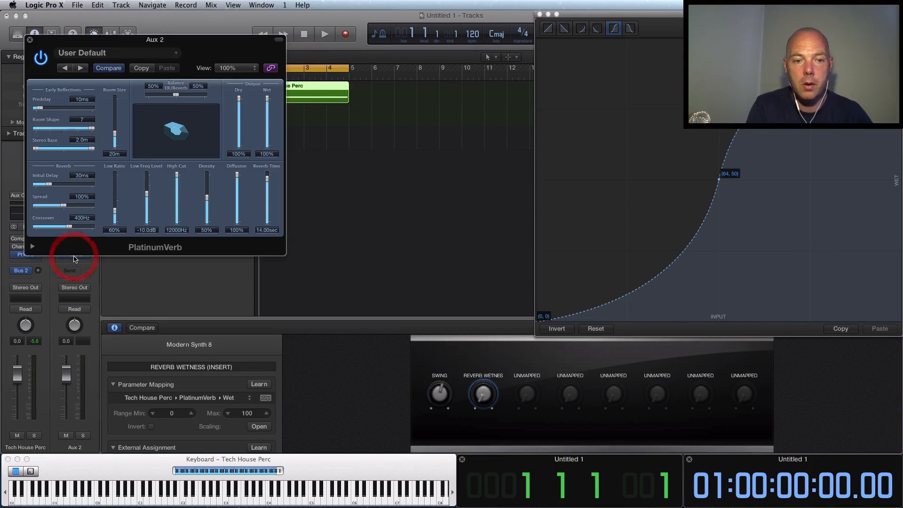
pyautogui.moveTo(487, 394); pyautogui.dragTo(451, 471)
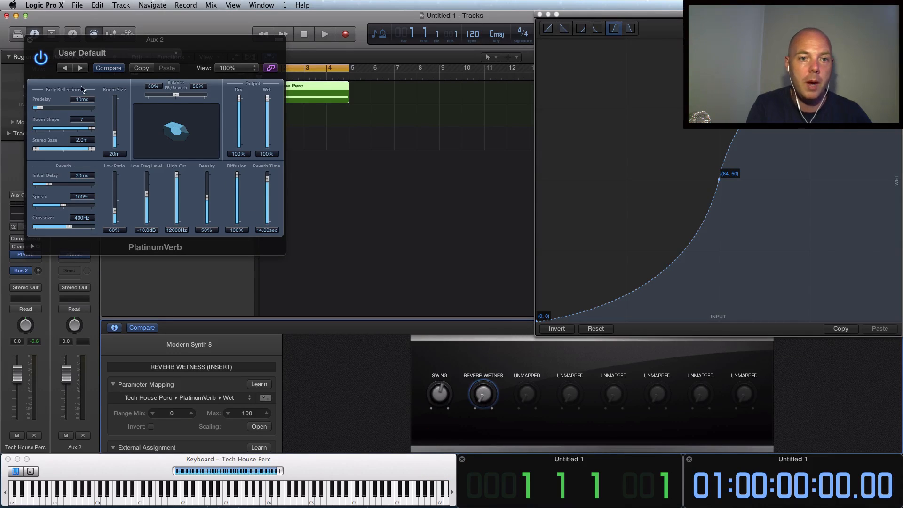
pyautogui.click(29, 42)
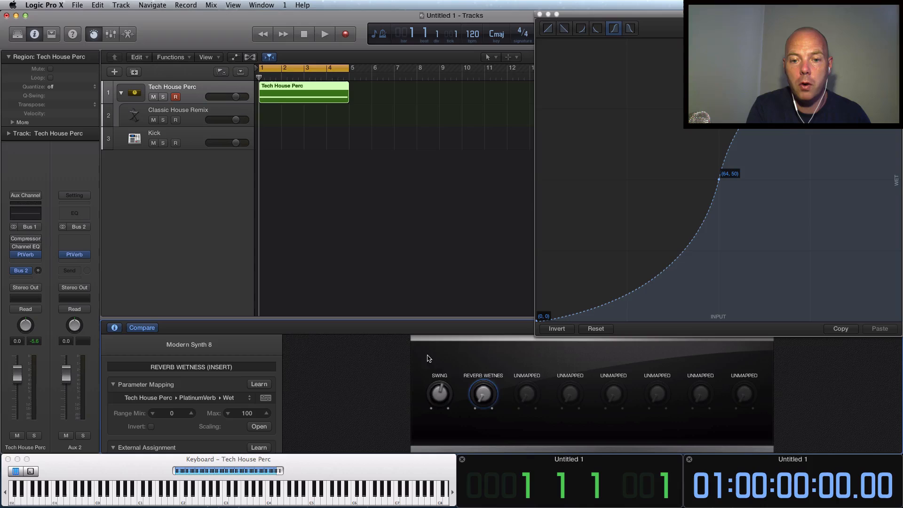
# Step: Map the third Smart Control knob to Send 1 (Aux 2) and give the mapping the rising S-shaped scaling curve
pyautogui.click(527, 395)
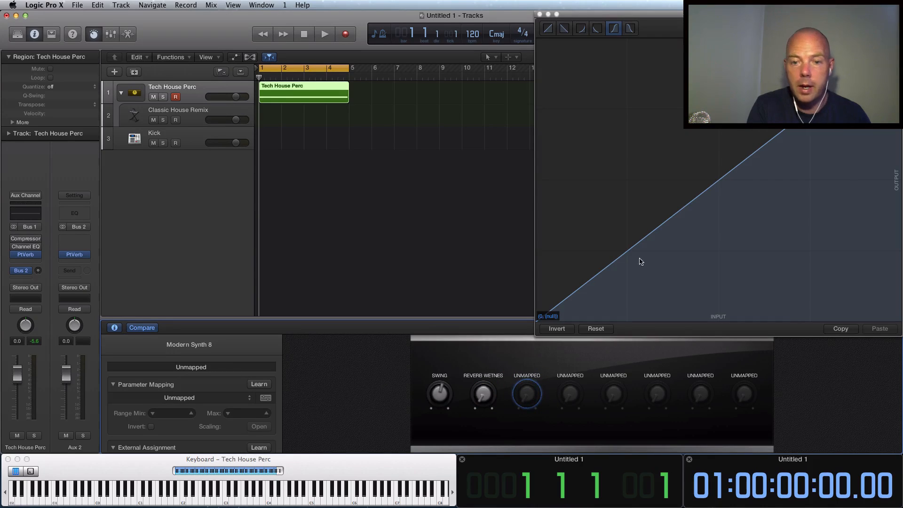
pyautogui.click(612, 30)
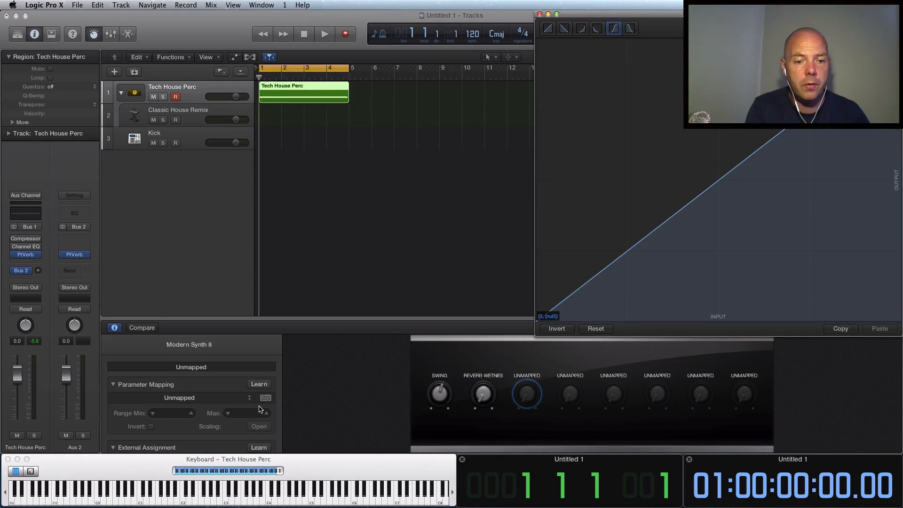
pyautogui.click(178, 399)
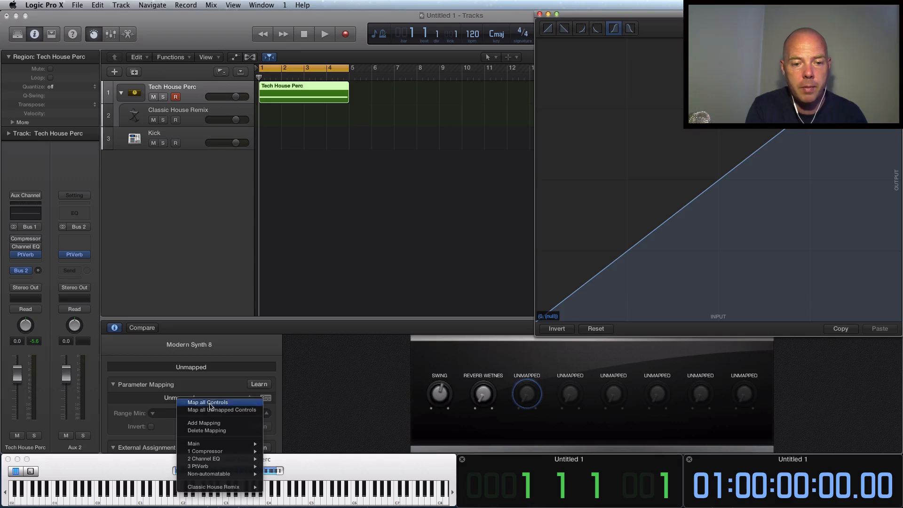
pyautogui.moveTo(223, 463)
pyautogui.moveTo(224, 447)
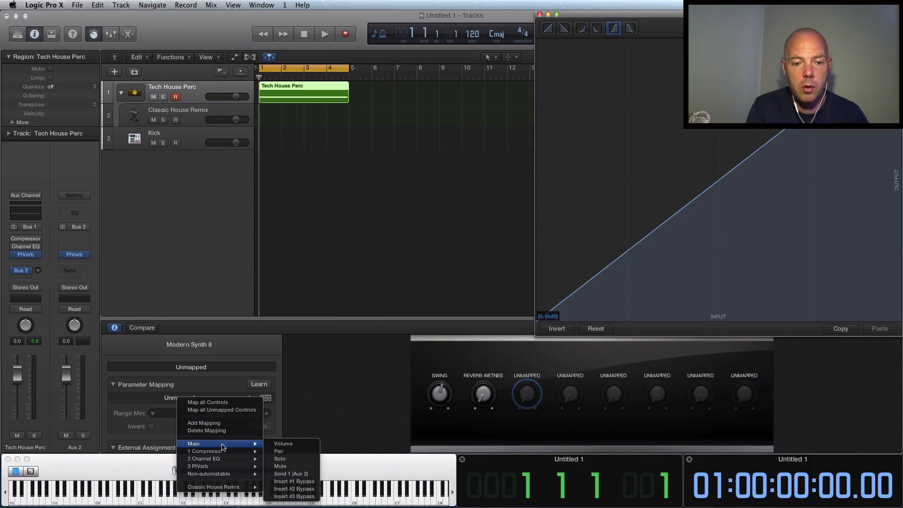
pyautogui.click(291, 474)
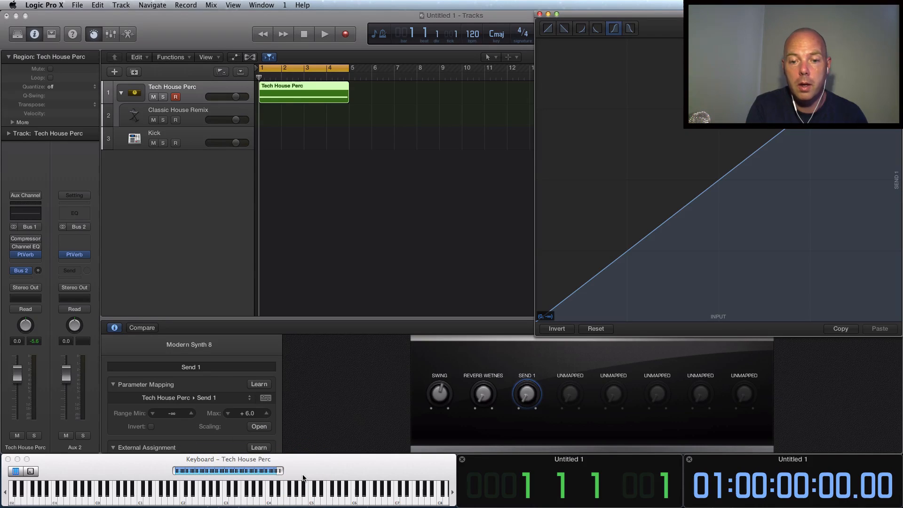
pyautogui.click(617, 29)
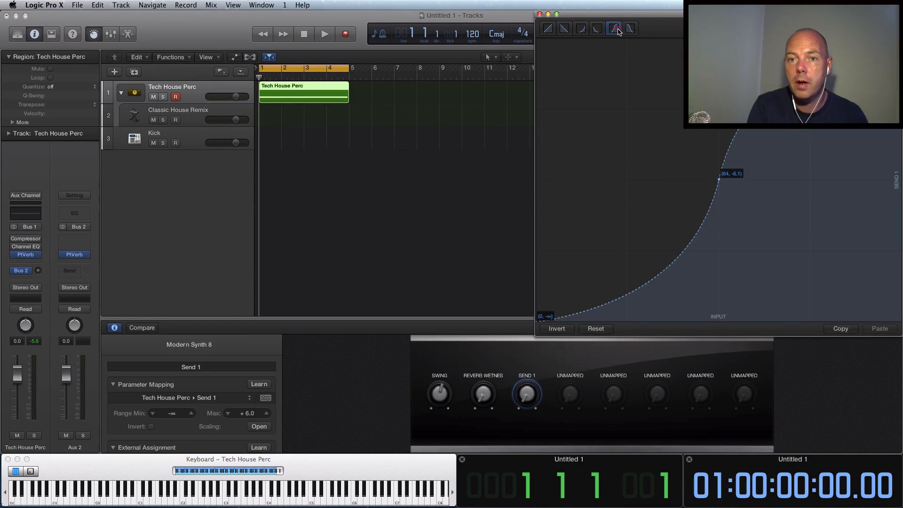
# Step: Turn up the Send 1 knob and reposition the scaling graph window so its full curve and the channel strips are visible
pyautogui.moveTo(528, 392); pyautogui.dragTo(511, 355)
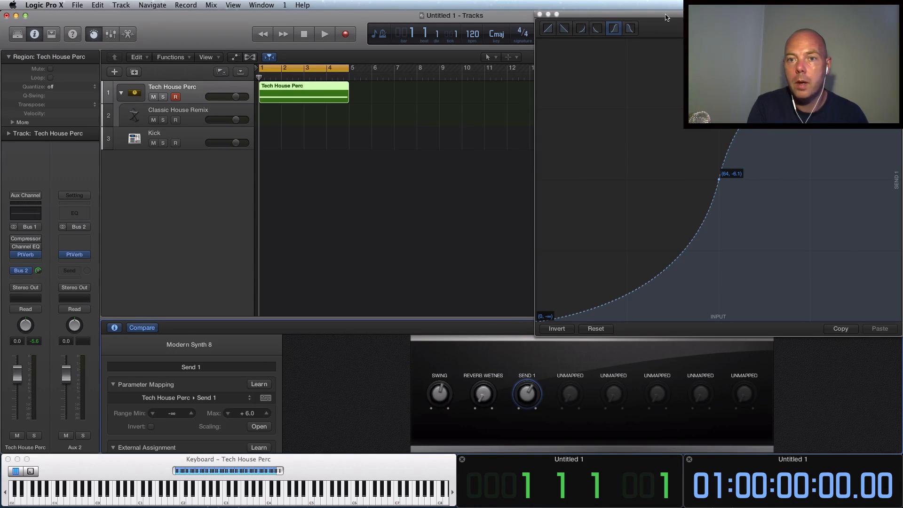
pyautogui.moveTo(666, 16); pyautogui.dragTo(352, 14)
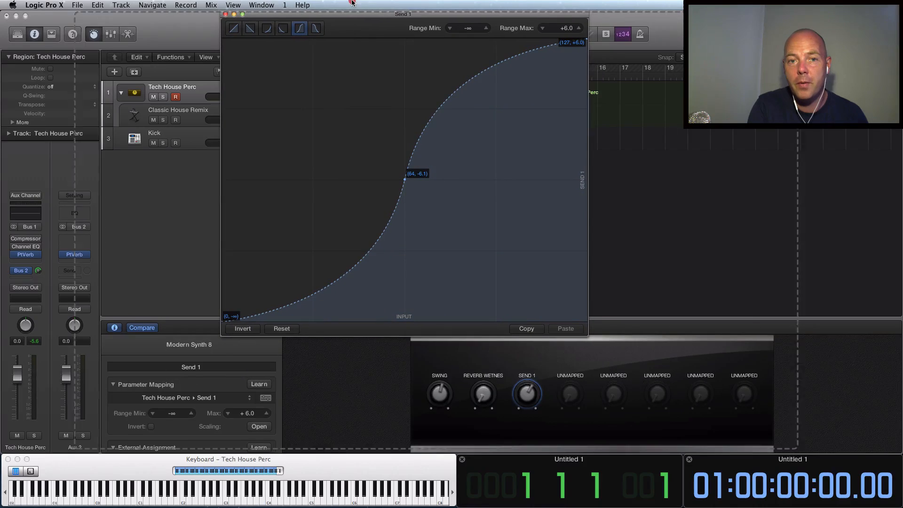
pyautogui.doubleClick(353, 14)
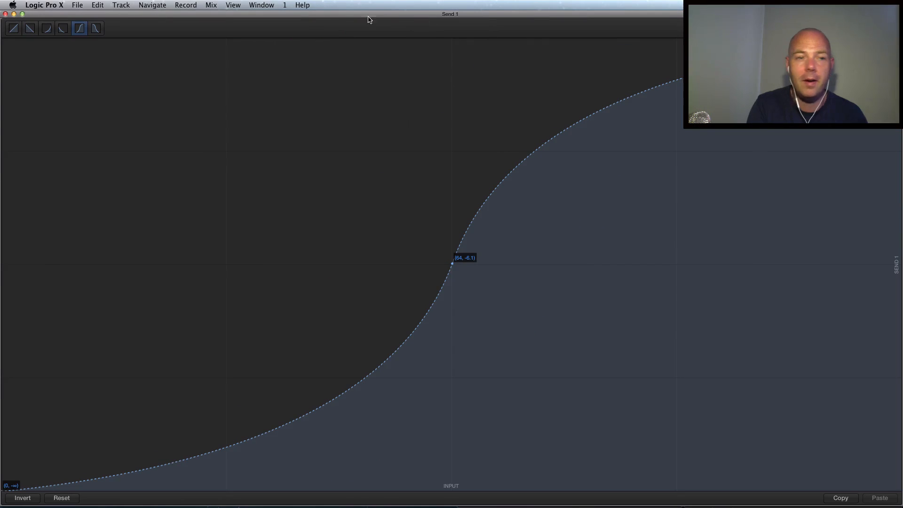
pyautogui.doubleClick(109, 15)
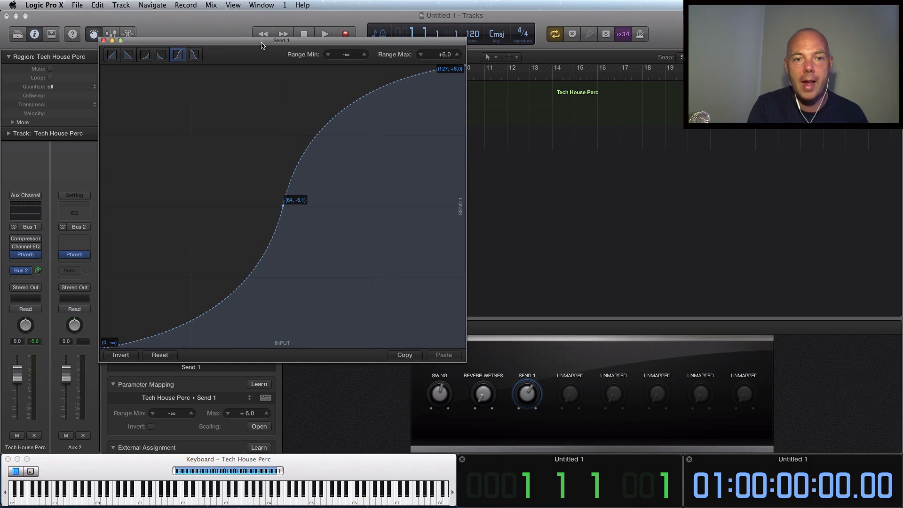
pyautogui.moveTo(249, 41); pyautogui.dragTo(355, 30)
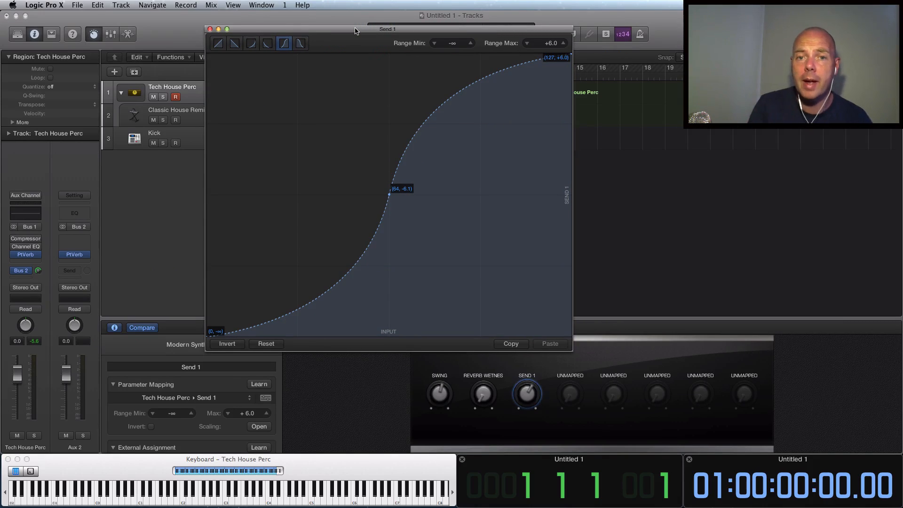
pyautogui.moveTo(356, 30); pyautogui.dragTo(335, 19)
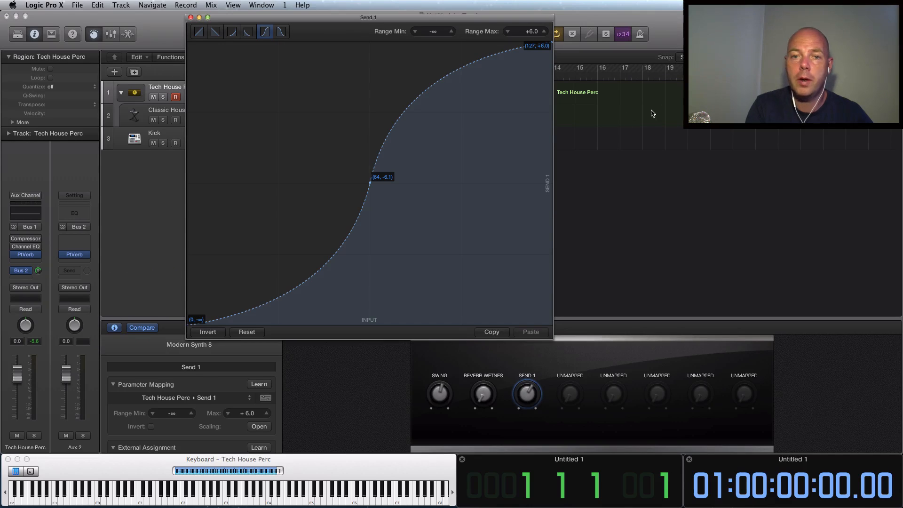
pyautogui.moveTo(380, 21); pyautogui.dragTo(357, 27)
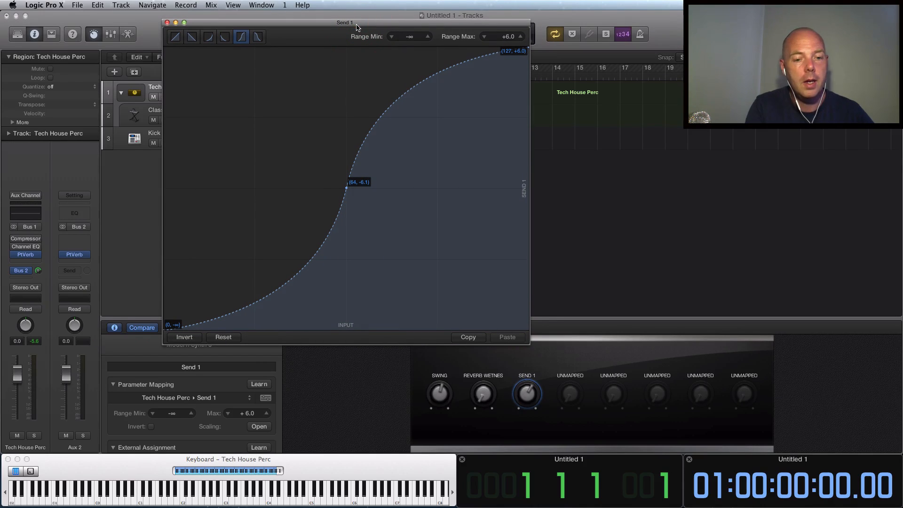
# Step: Sweep the Send 1 knob and play the groove to test the reverb send, leaving the knob at its minimum
pyautogui.moveTo(527, 394); pyautogui.dragTo(524, 429)
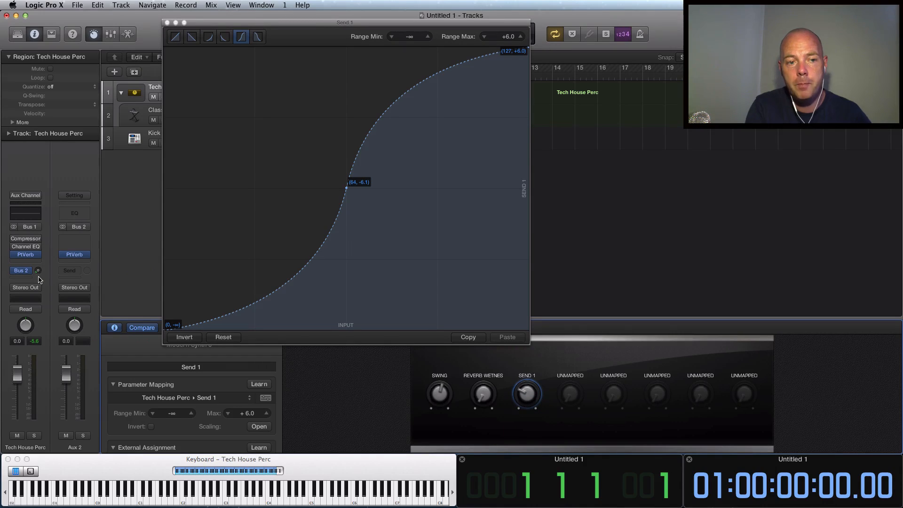
pyautogui.moveTo(525, 390); pyautogui.dragTo(529, 337)
pyautogui.moveTo(527, 375); pyautogui.dragTo(520, 404)
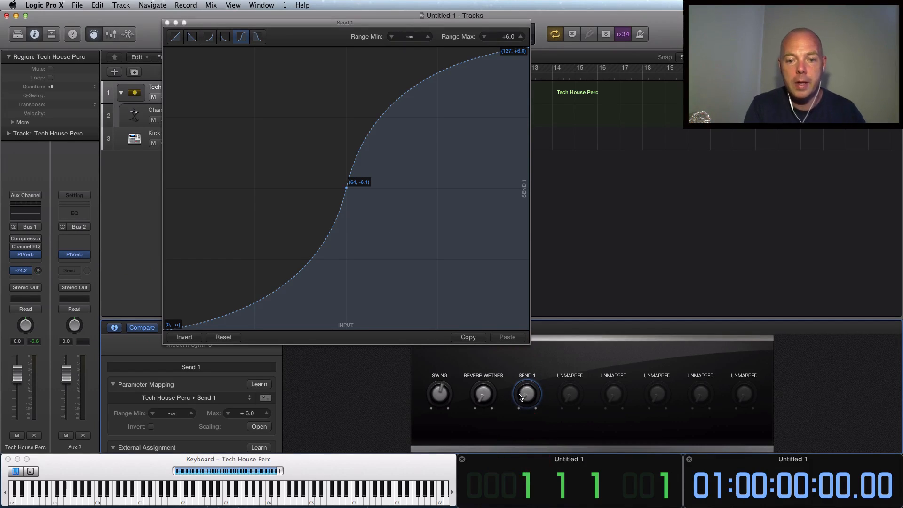
pyautogui.press('space')
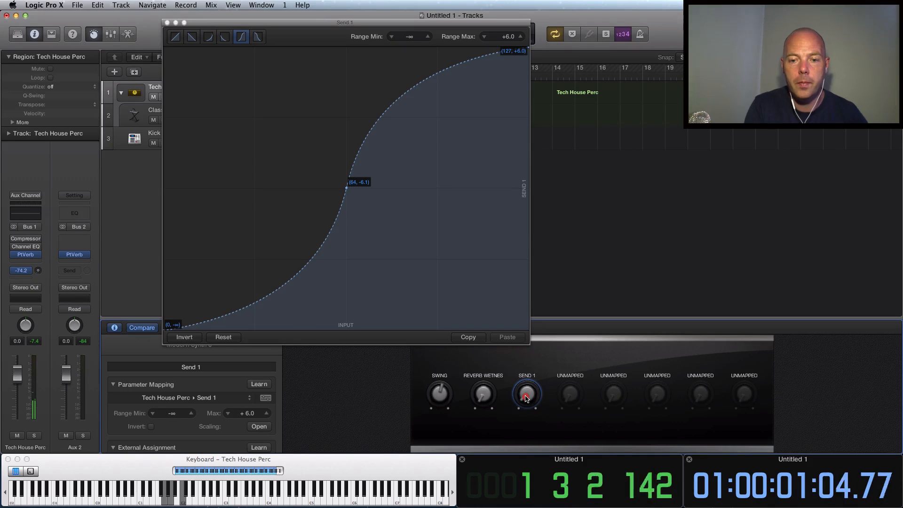
pyautogui.moveTo(526, 399)
pyautogui.mouseDown()
pyautogui.moveTo(558, 294)
pyautogui.moveTo(517, 402)
pyautogui.mouseUp()
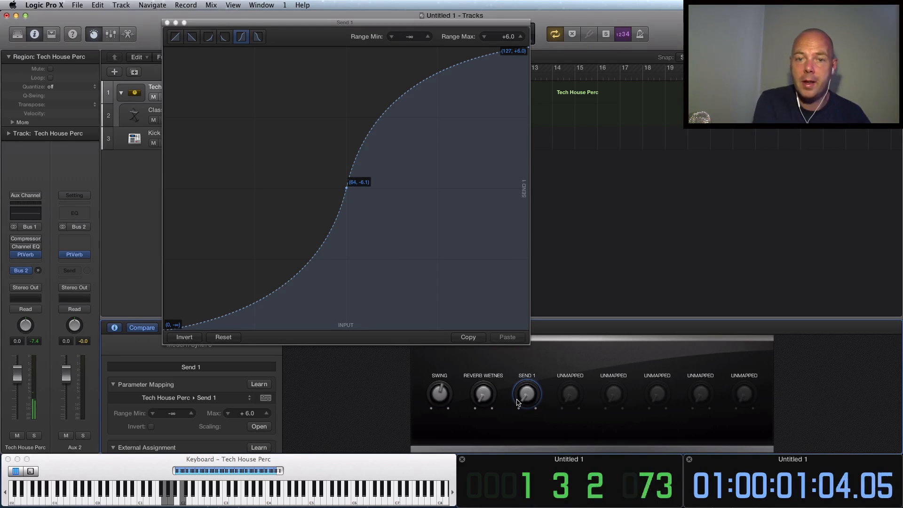
pyautogui.moveTo(517, 402)
pyautogui.mouseDown()
pyautogui.moveTo(533, 301)
pyautogui.moveTo(527, 395)
pyautogui.mouseUp()
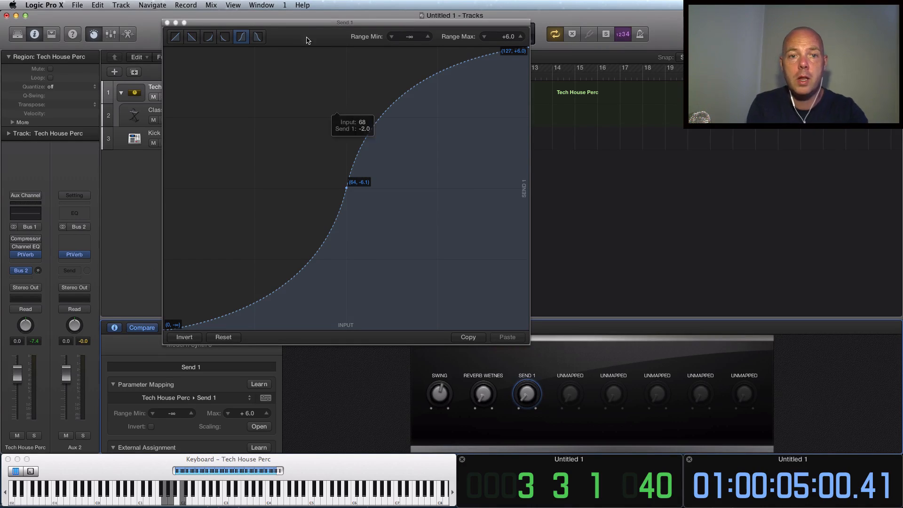
# Step: Move the scaling graph off the arrangement and open the Tech House Perc region in the Piano Roll
pyautogui.moveTo(295, 24); pyautogui.dragTo(537, 72)
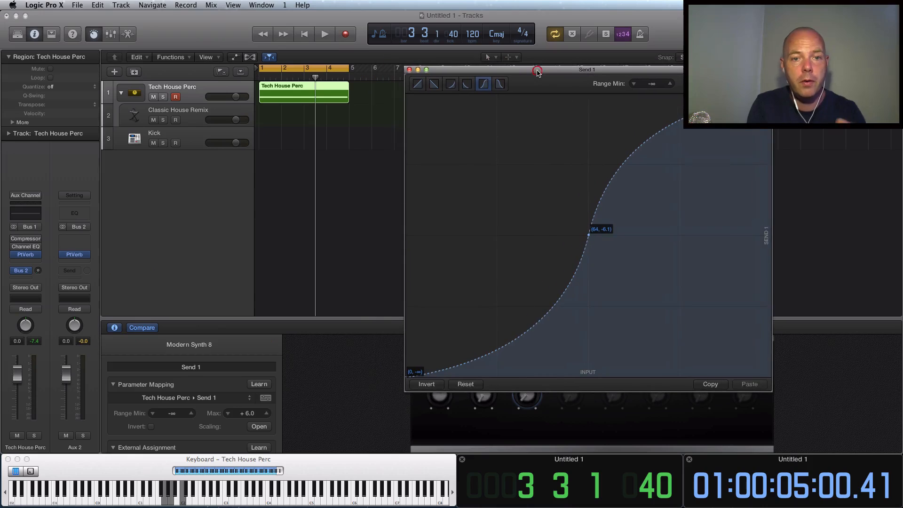
pyautogui.doubleClick(324, 104)
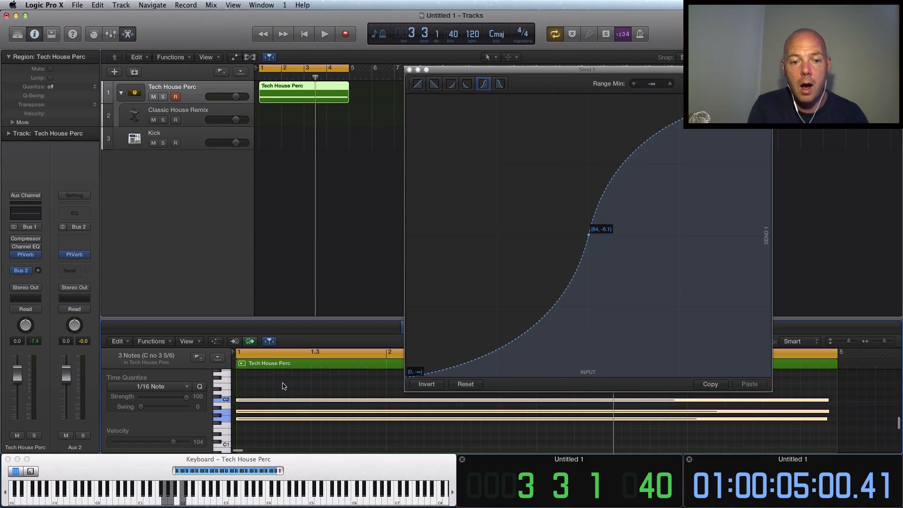
pyautogui.click(276, 393)
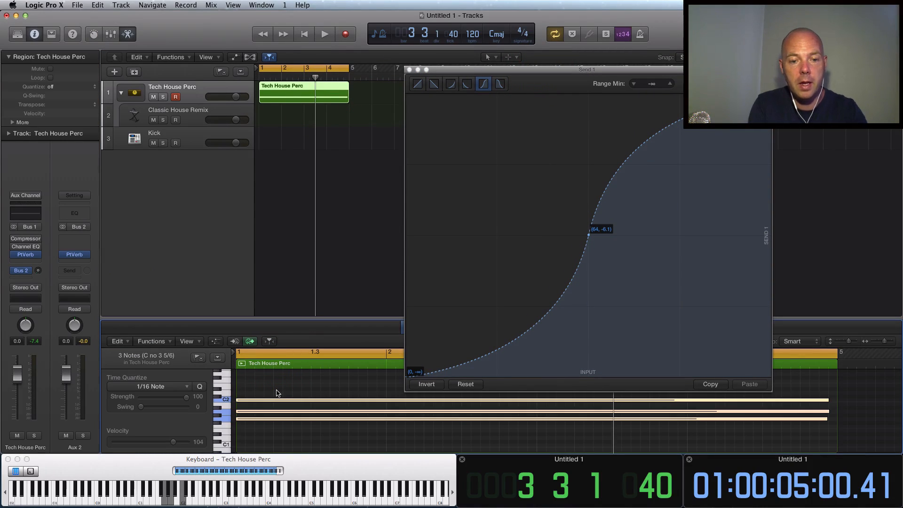
# Step: Transpose the three notes up two semitones, play the groove, and lower them back by two semitones during playback
pyautogui.hotkey('alt', 'Up')
pyautogui.hotkey('alt', 'Up')
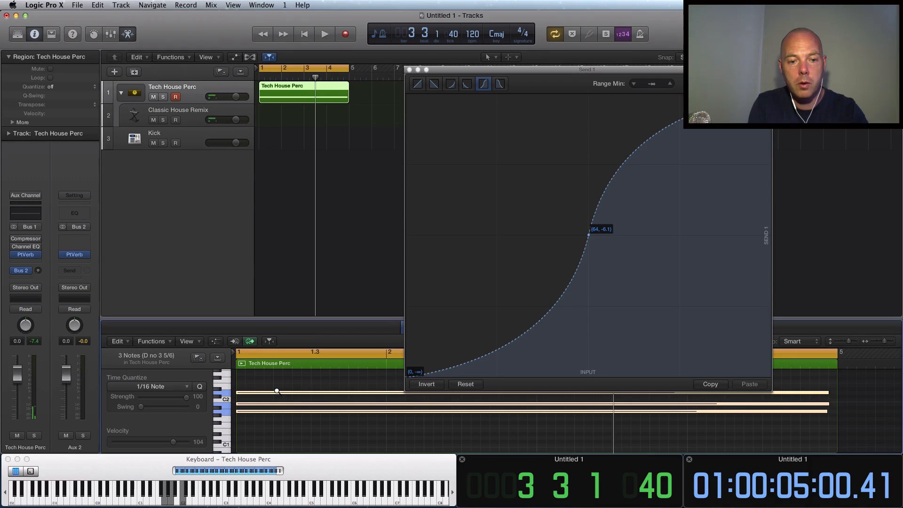
pyautogui.press('space')
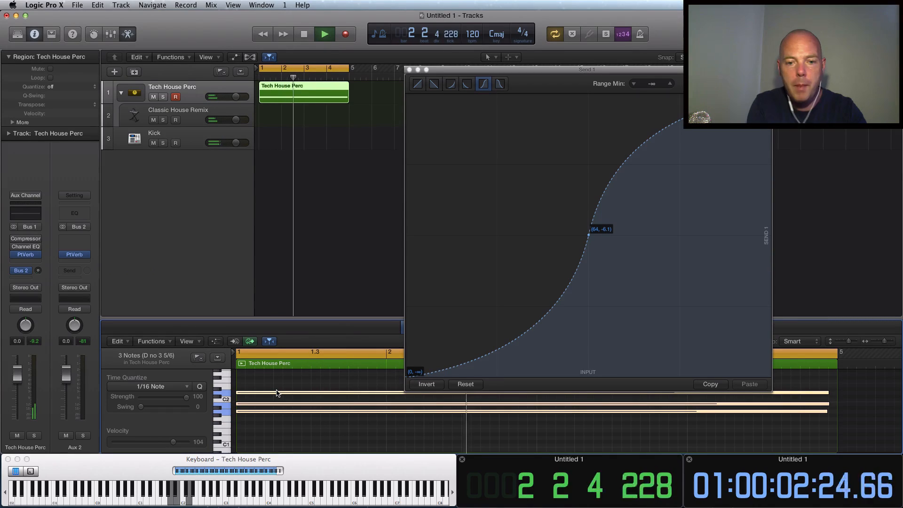
pyautogui.hotkey('alt', 'Down')
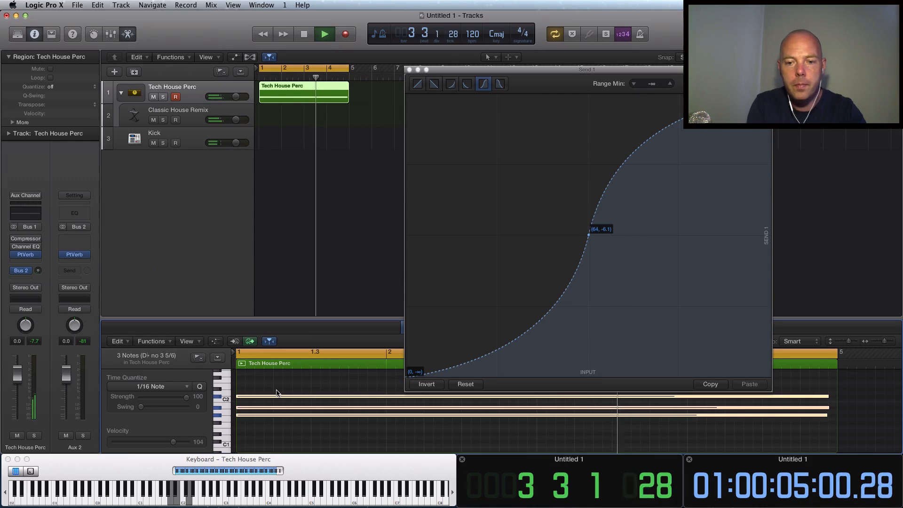
pyautogui.hotkey('alt', 'Down')
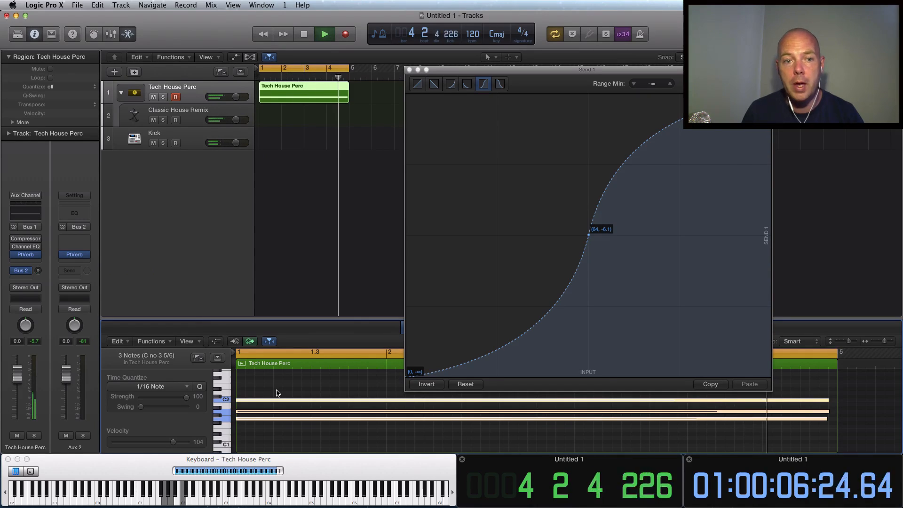
# Step: Close the Send 1 scaling graph and show the Tech House Perc stack's Smart Controls while the groove plays
pyautogui.press('space')
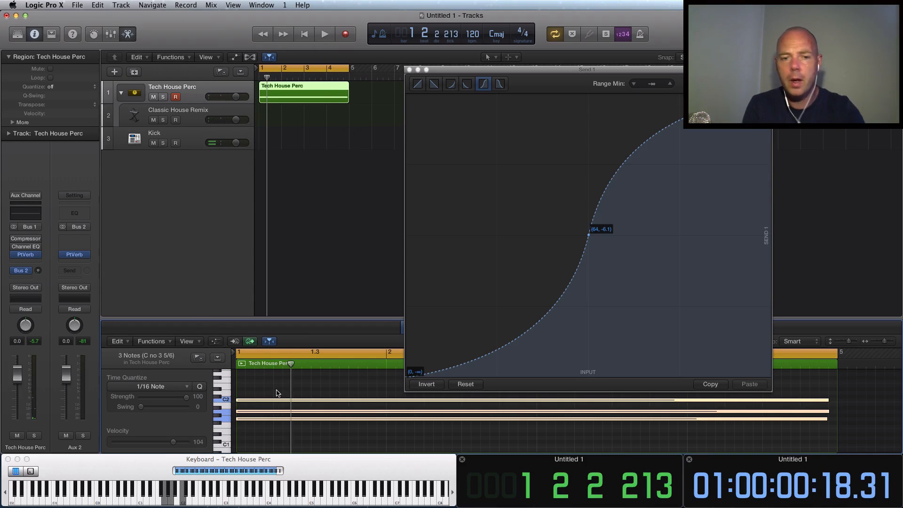
pyautogui.click(409, 69)
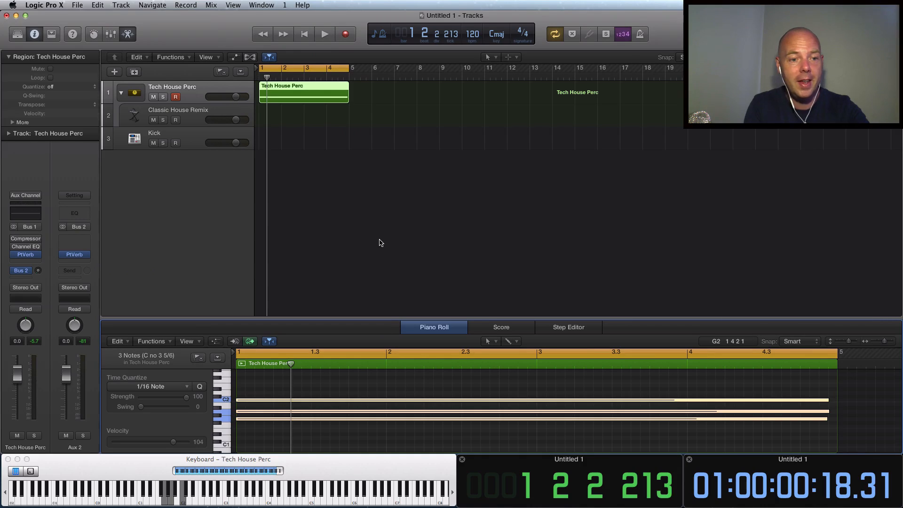
pyautogui.press('space')
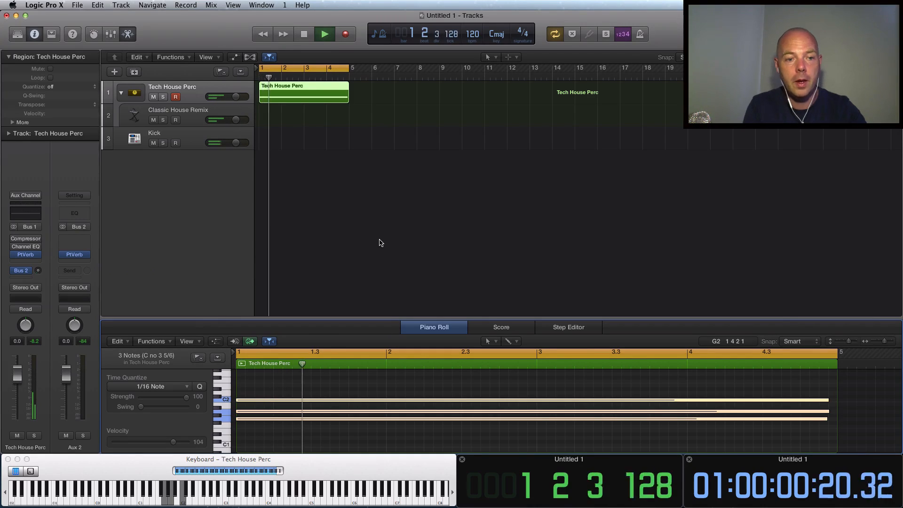
pyautogui.doubleClick(134, 93)
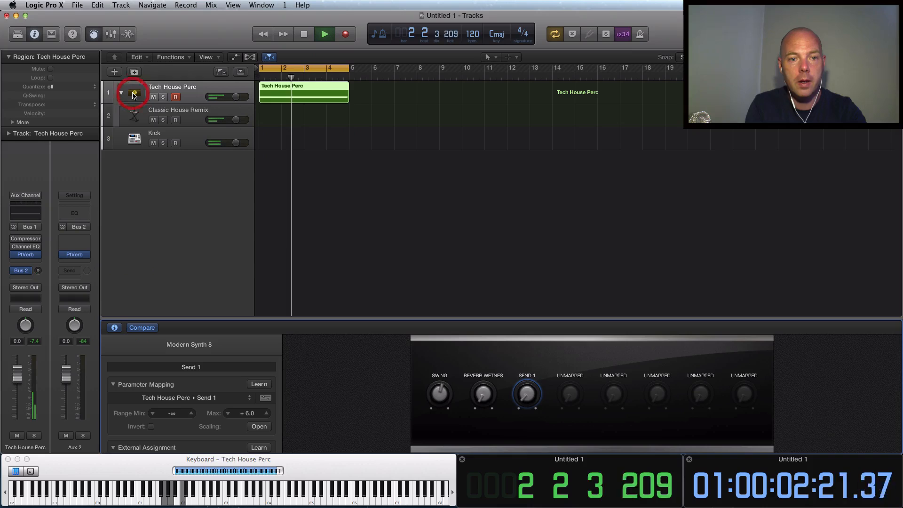
# Step: Sweep the Send 1 and insert reverb wetness knobs to audition them, return both to minimum, and stop playback
pyautogui.moveTo(527, 393); pyautogui.dragTo(519, 437)
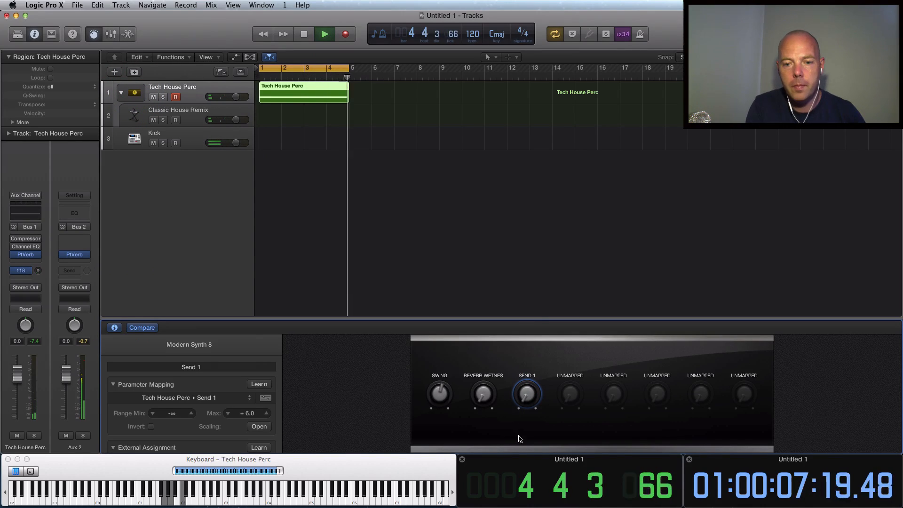
pyautogui.click(483, 396)
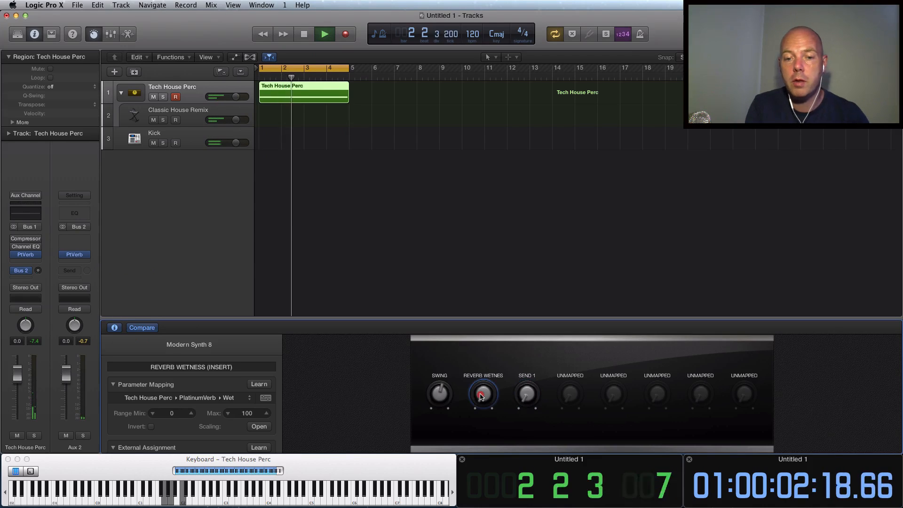
pyautogui.moveTo(481, 396)
pyautogui.mouseDown()
pyautogui.moveTo(489, 353)
pyautogui.moveTo(488, 382)
pyautogui.moveTo(454, 196)
pyautogui.moveTo(512, 278)
pyautogui.moveTo(514, 505)
pyautogui.mouseUp()
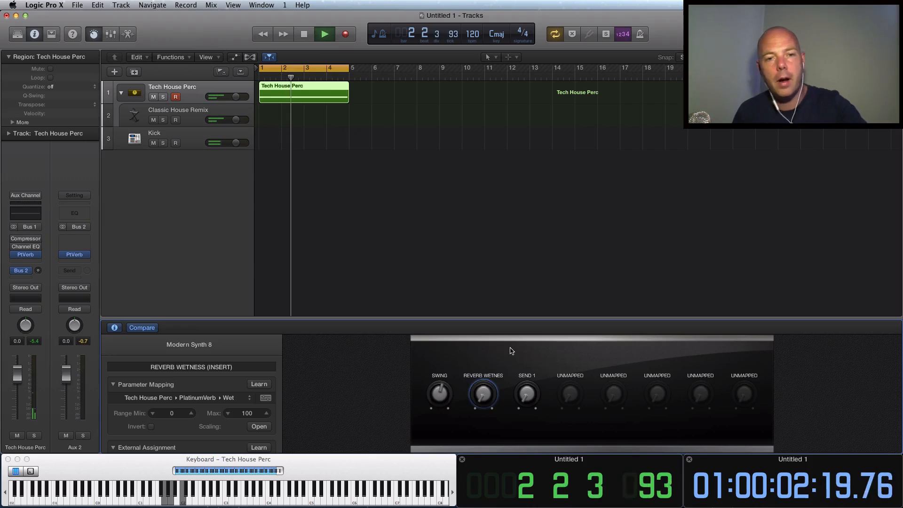
pyautogui.press('space')
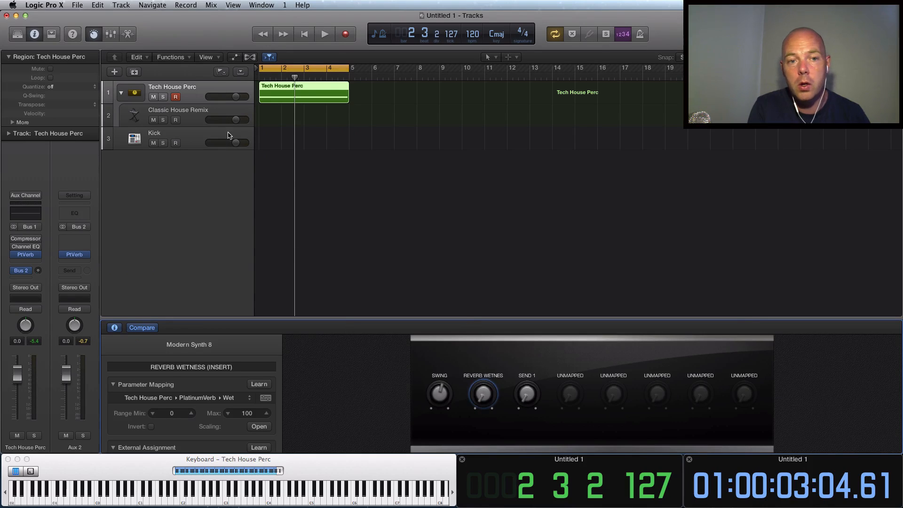
# Step: Collapse the Tech House Perc stack to hide the Classic House Remix track and select the stack's main track
pyautogui.click(211, 112)
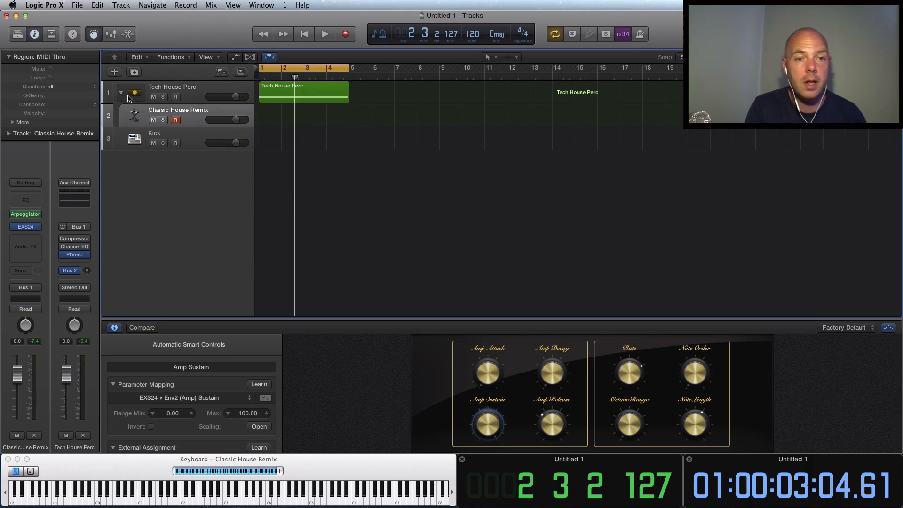
pyautogui.click(122, 93)
pyautogui.click(210, 86)
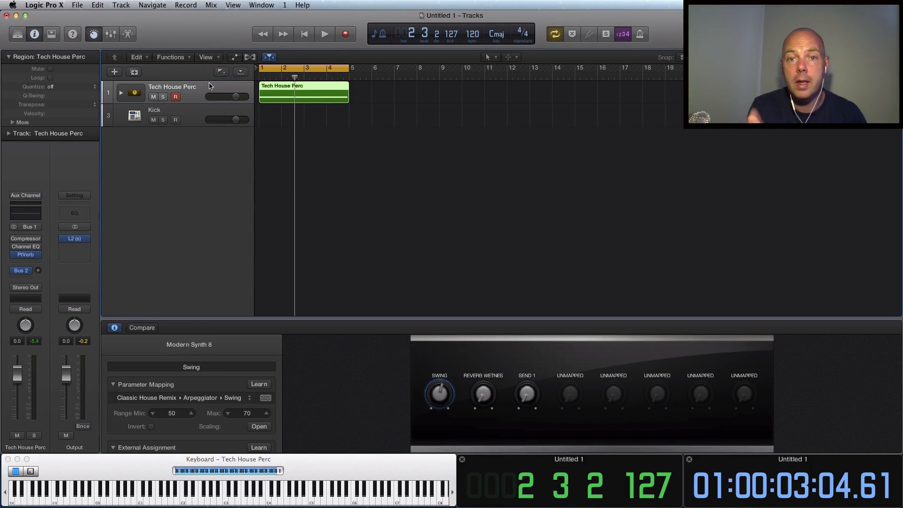
pyautogui.click(202, 91)
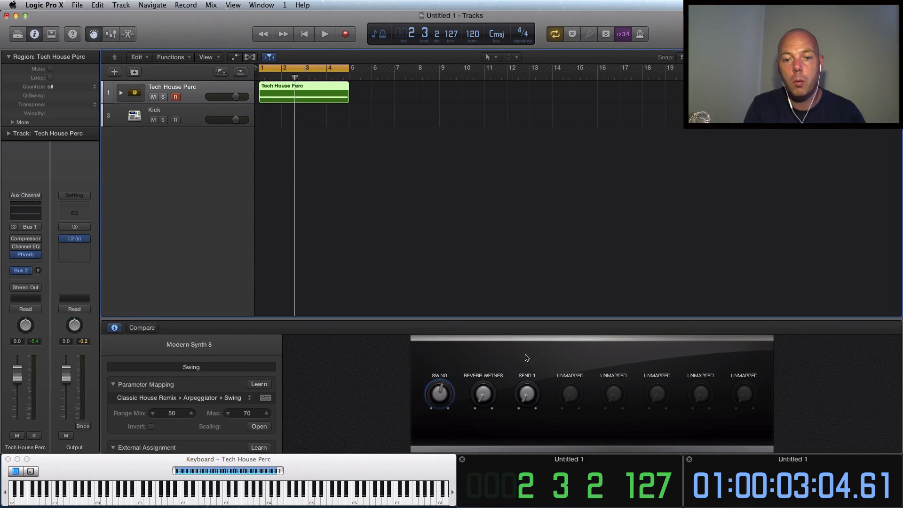